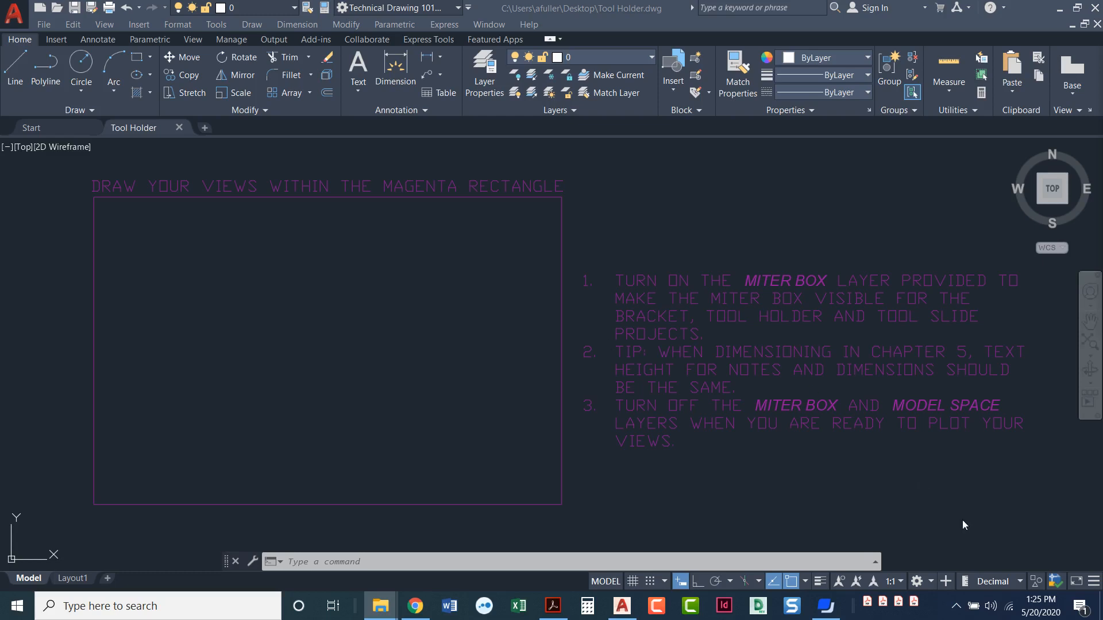
Set the drawing's decimal length units to a precision of three decimal places (0.000).
left_click(1020, 584)
left_click(1020, 584)
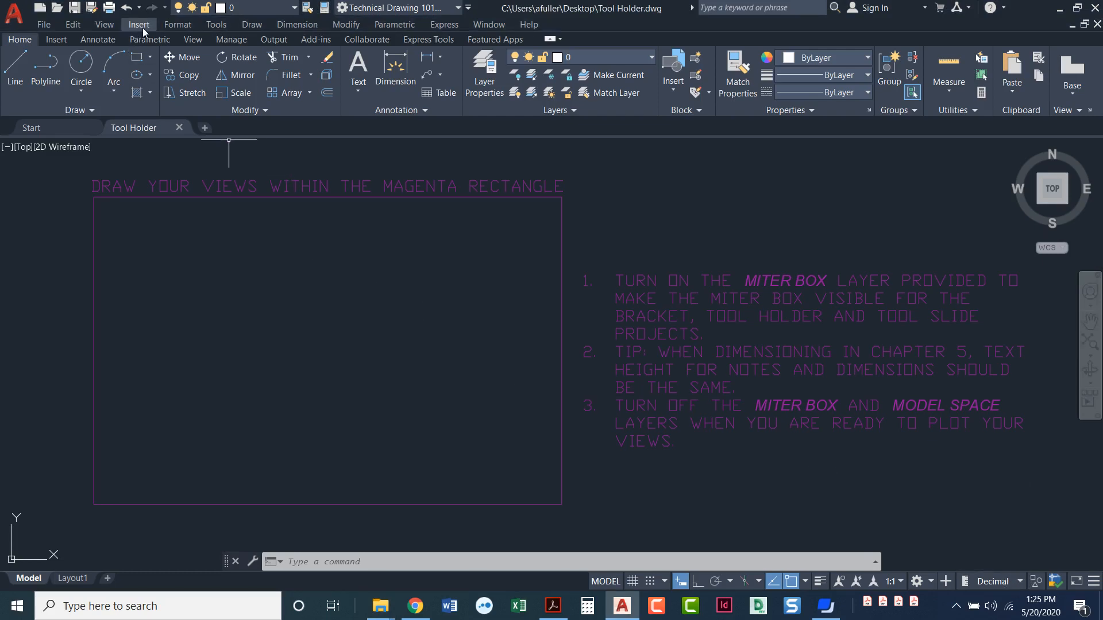
left_click(177, 26)
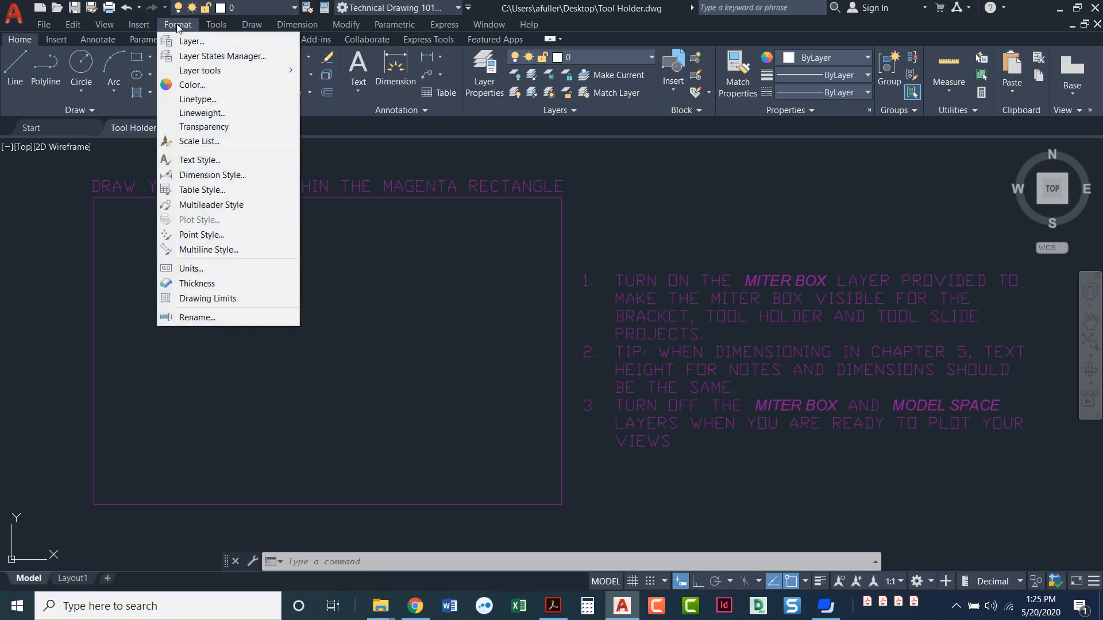
left_click(208, 270)
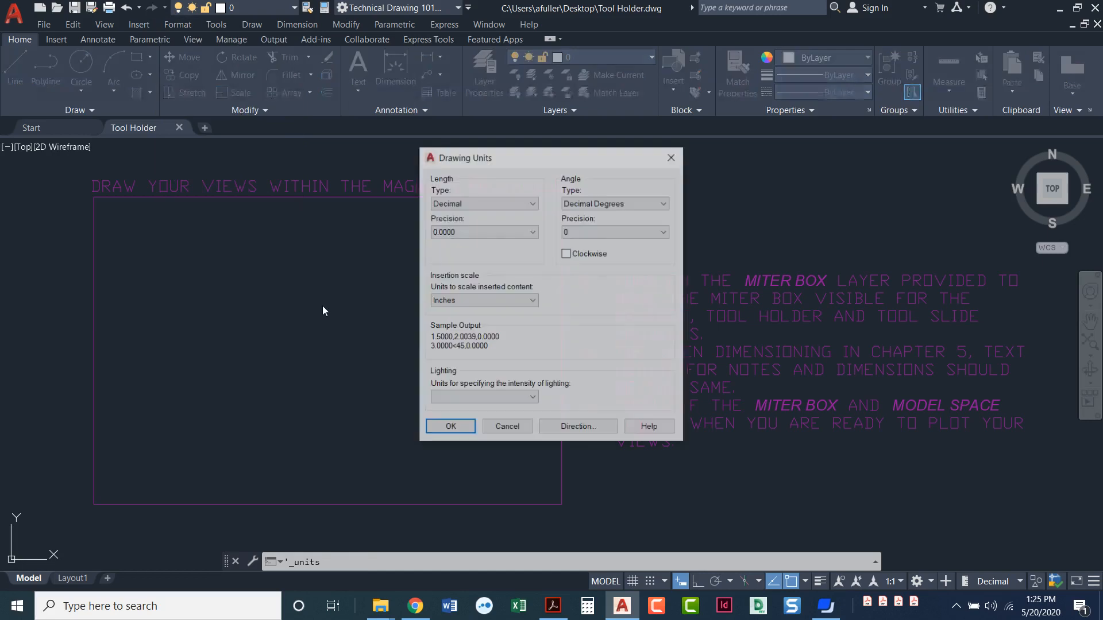
left_click(468, 233)
left_click(457, 268)
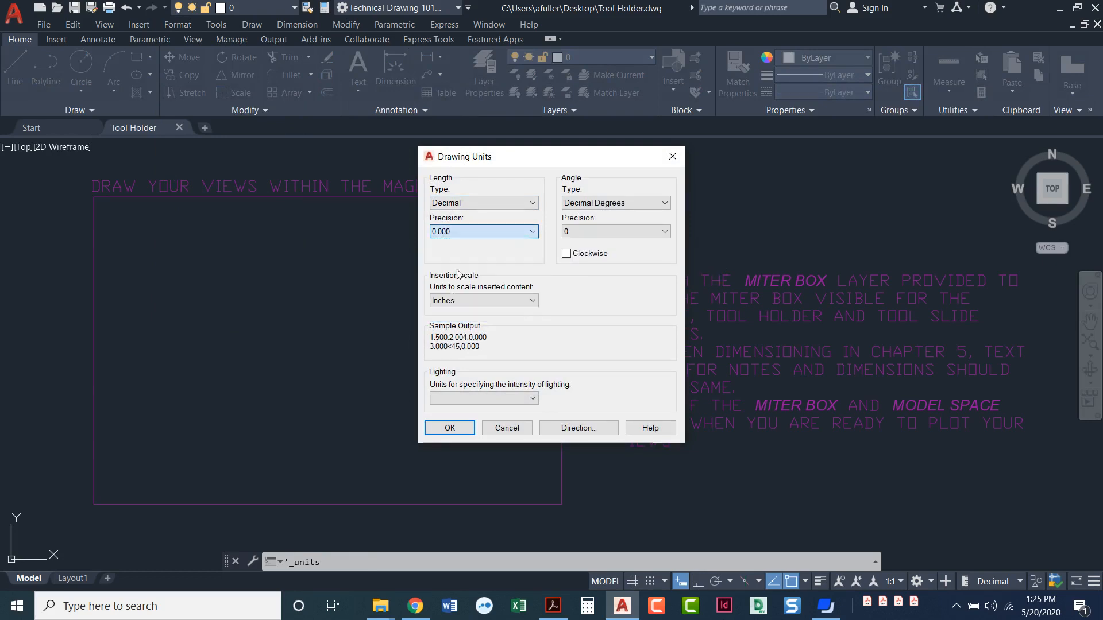
left_click(450, 432)
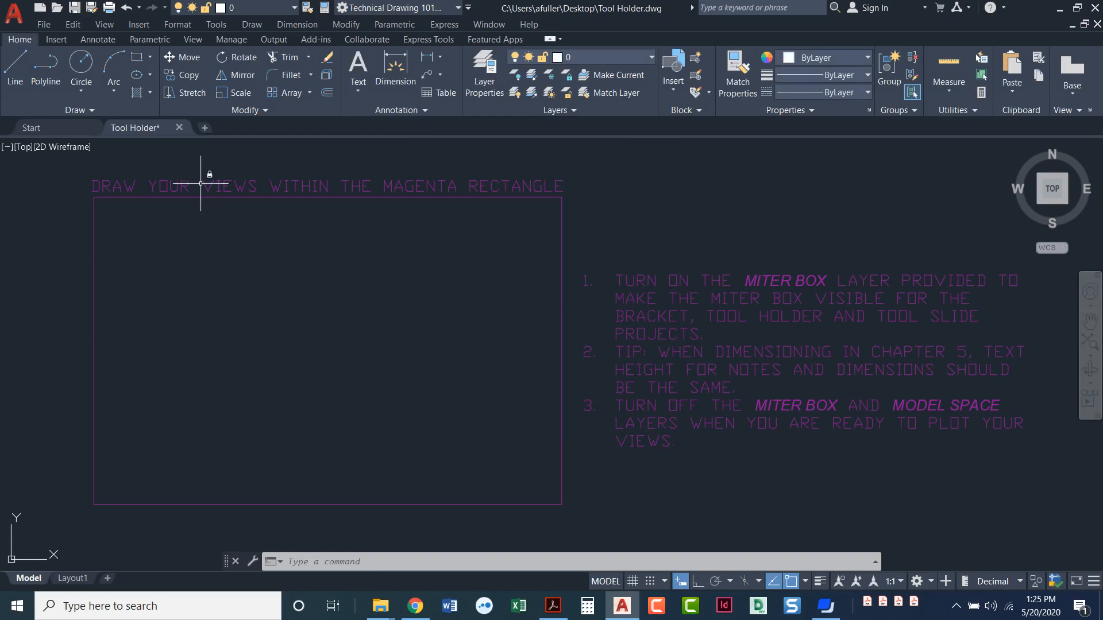
left_click(187, 27)
left_click(199, 161)
left_click(770, 155)
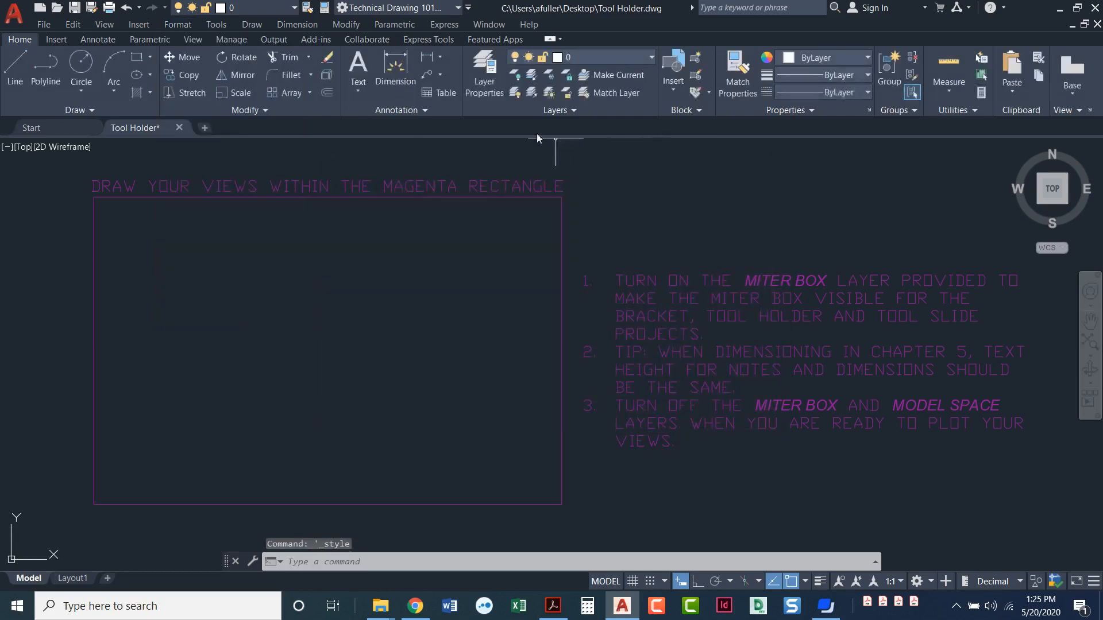
left_click(405, 110)
left_click(349, 129)
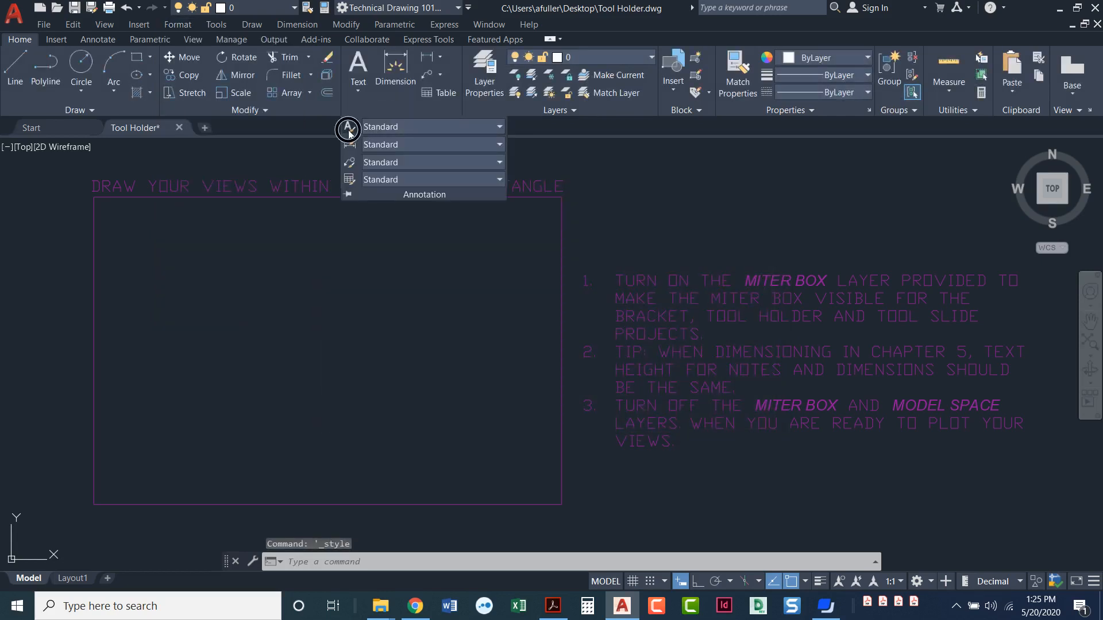
left_click(771, 161)
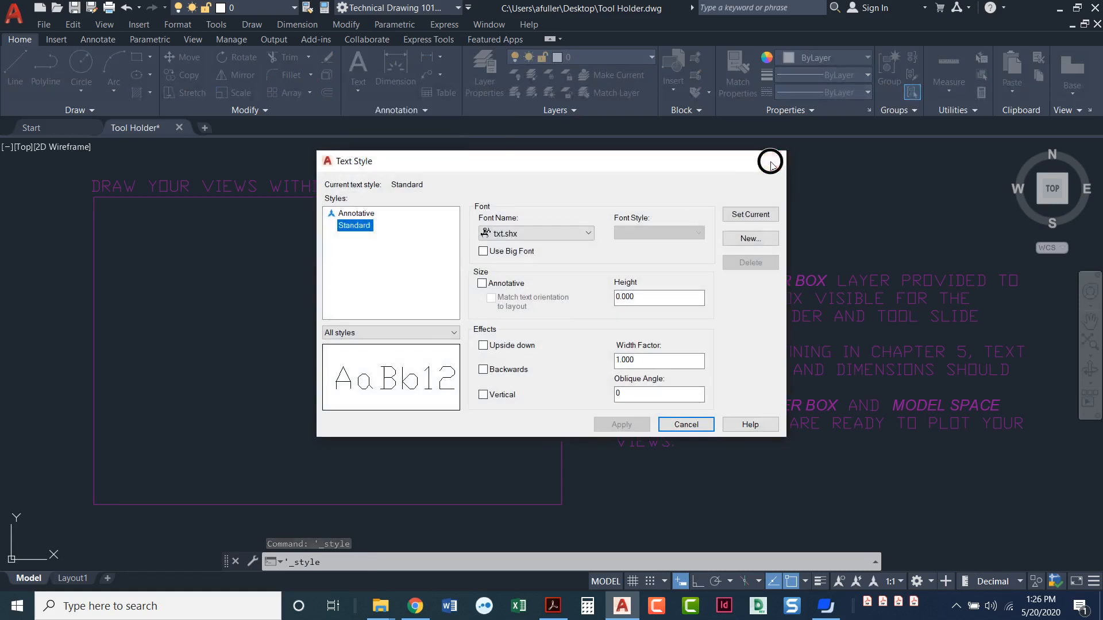
Change the font of the Standard text style to Arial and apply the change.
left_click(88, 39)
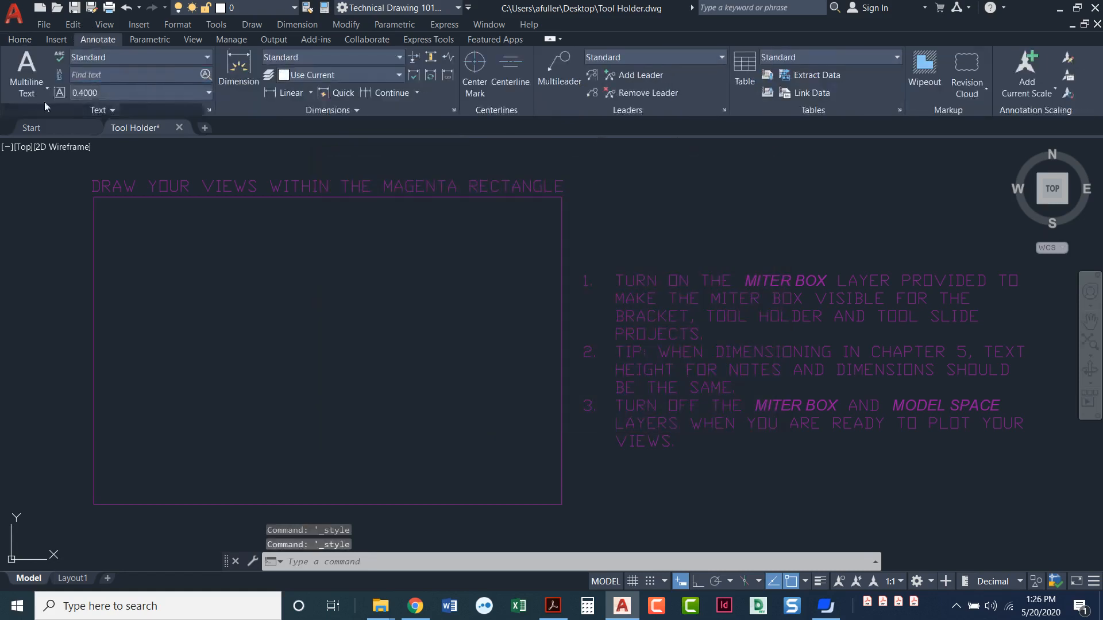
left_click(210, 112)
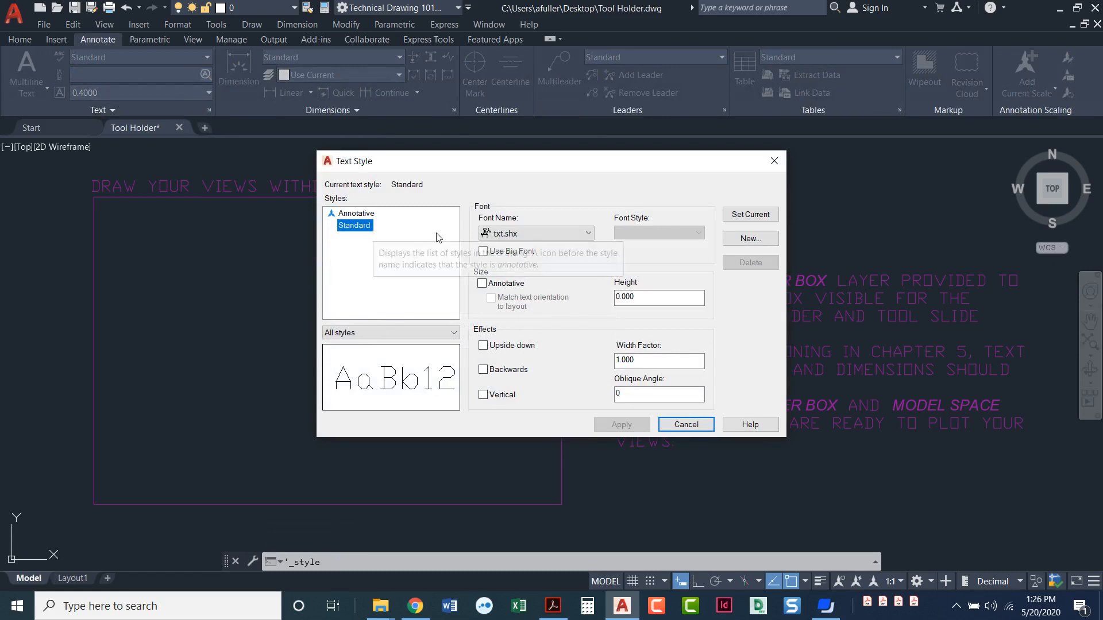
left_click(525, 235)
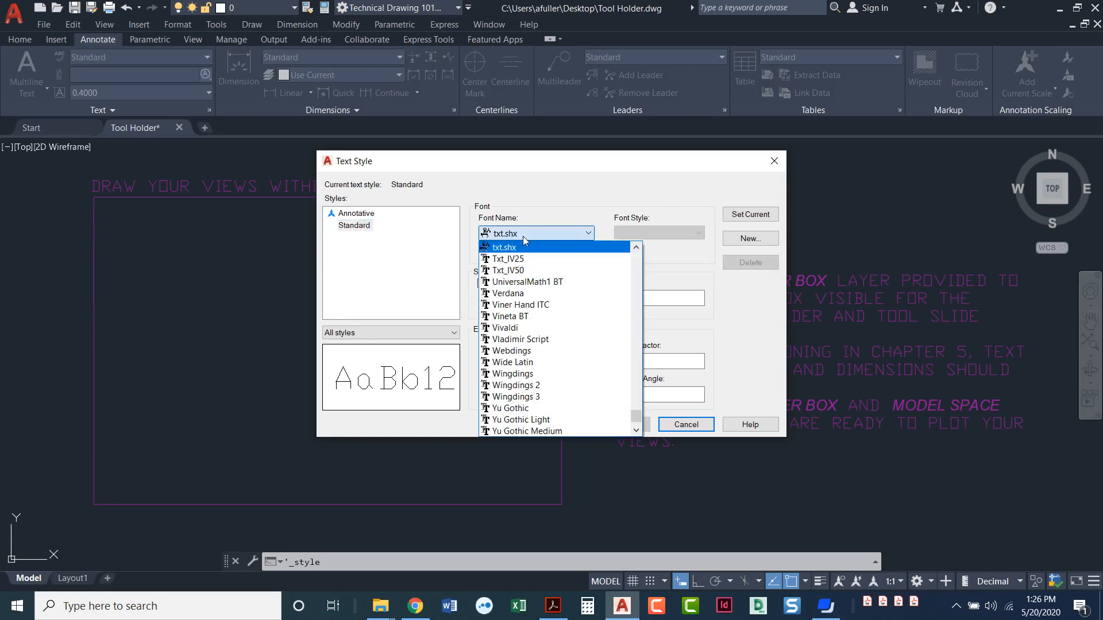
type("ari")
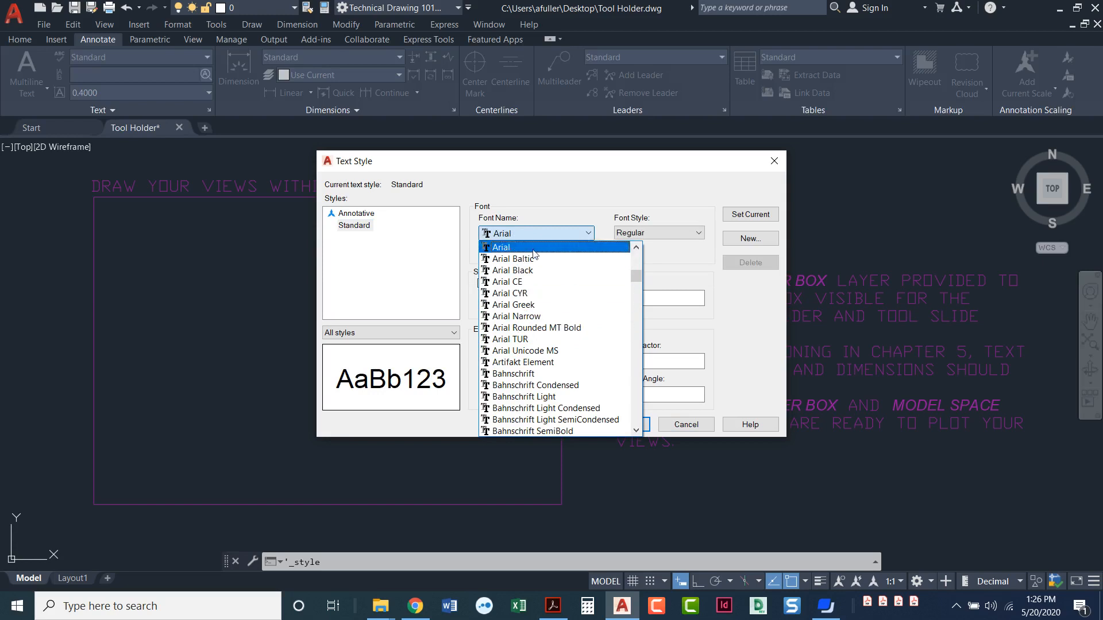
left_click(537, 247)
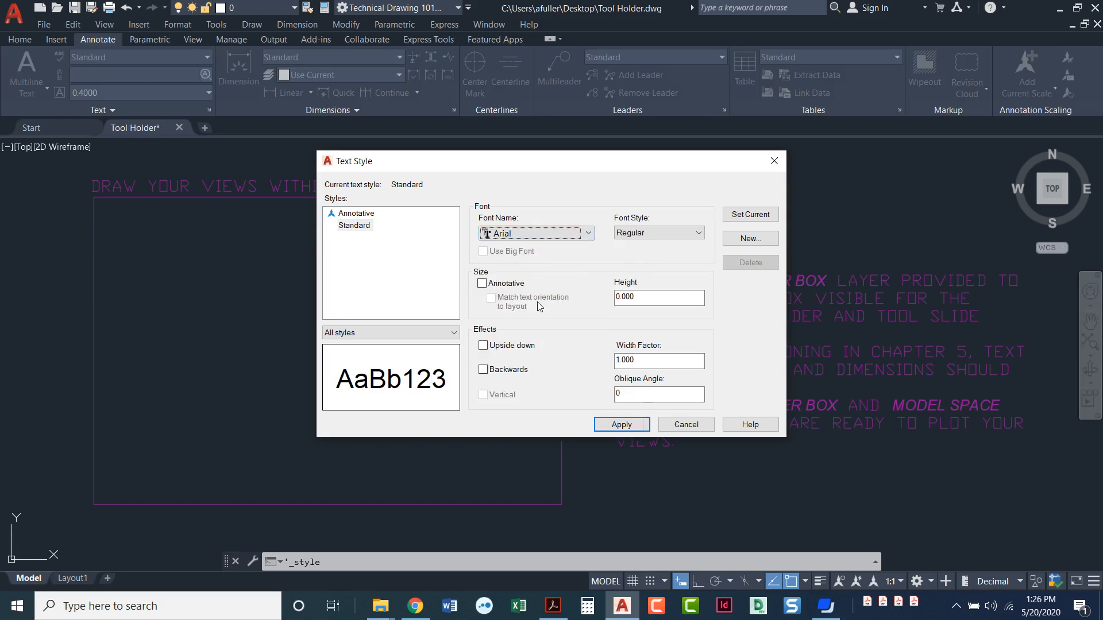
left_click(629, 426)
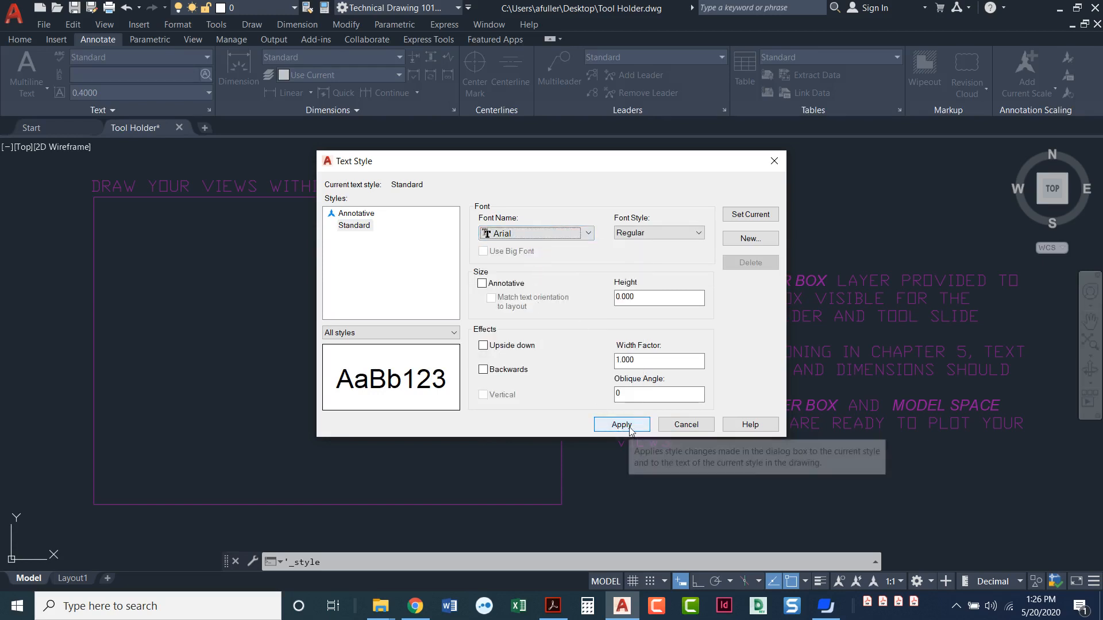
left_click(686, 425)
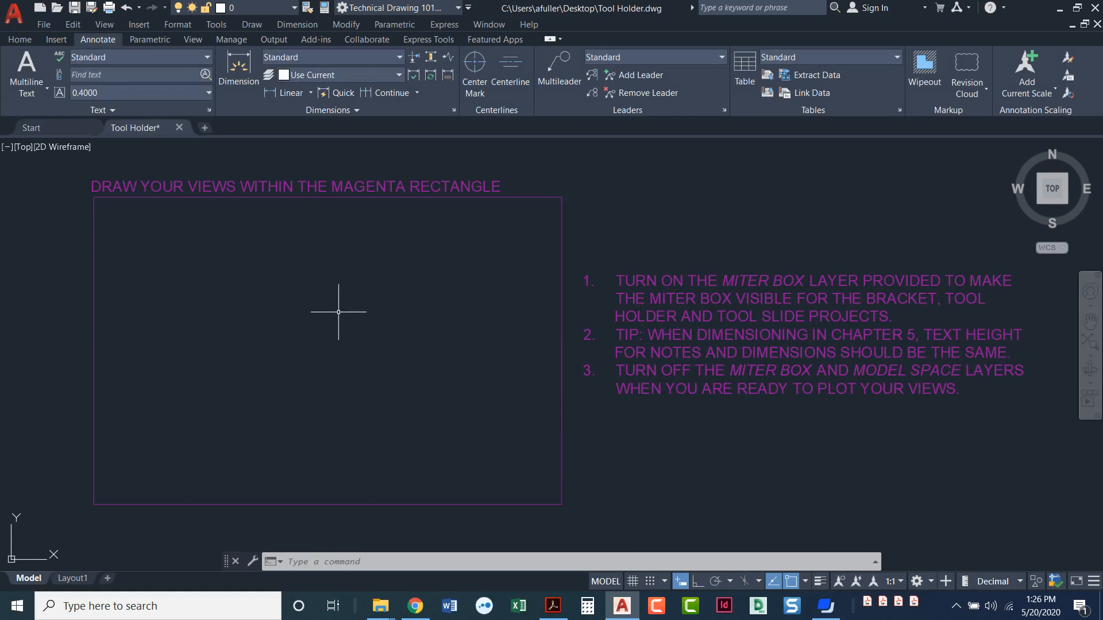
Create a new layer named Visible and set its color to red.
left_click(25, 41)
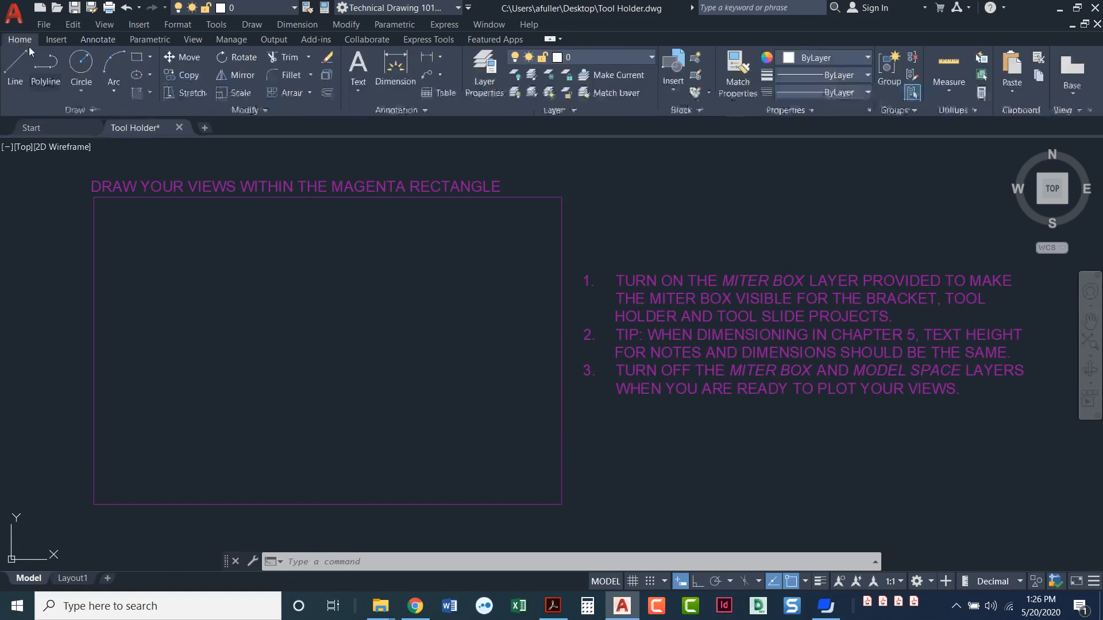
left_click(482, 77)
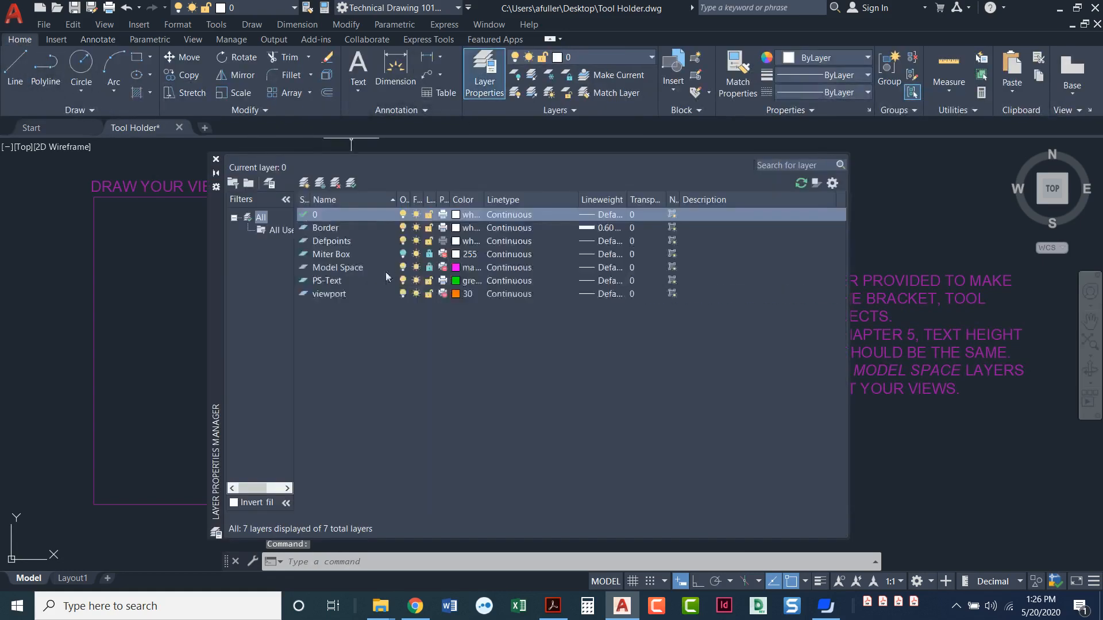
left_click(305, 190)
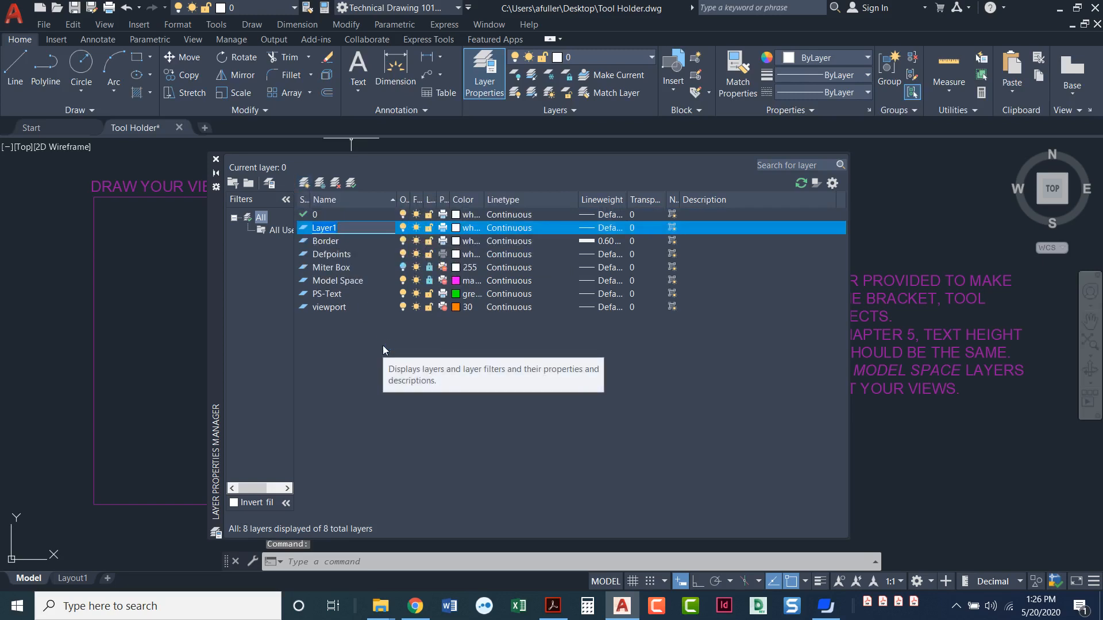
type("Visible")
left_click(457, 227)
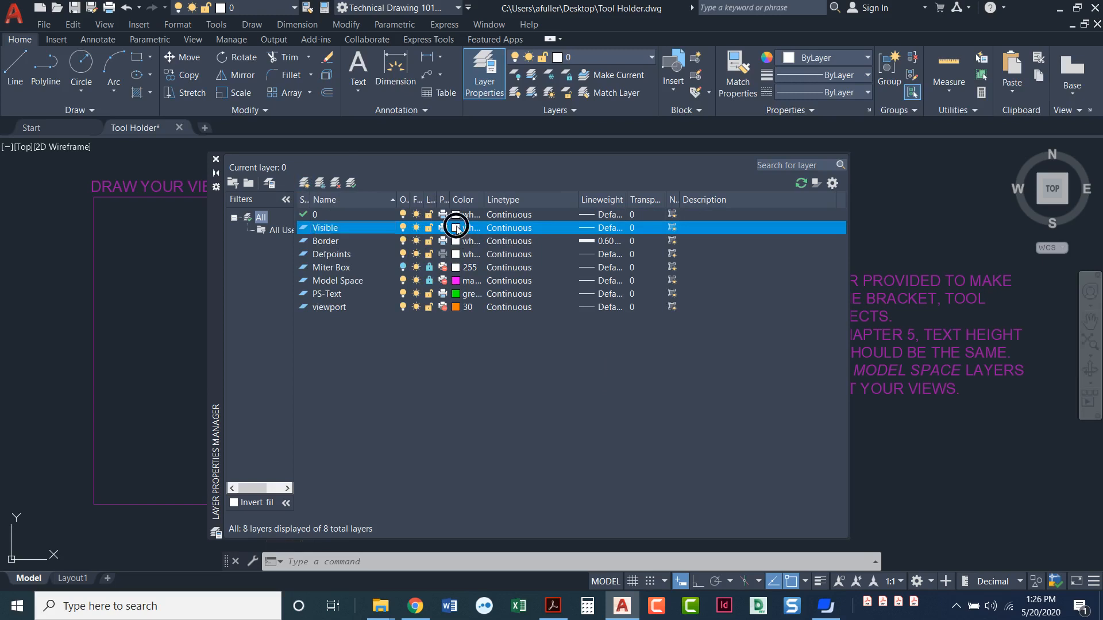
left_click(430, 331)
left_click(542, 416)
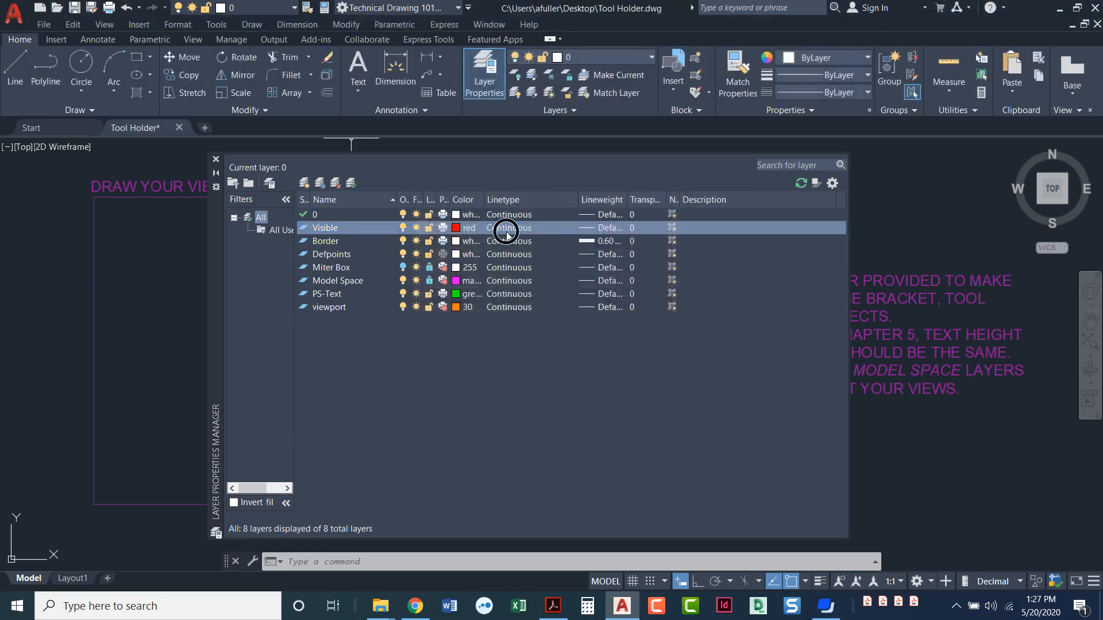
Give the Visible layer the Continuous linetype and a 0.60 mm lineweight.
left_click(507, 230)
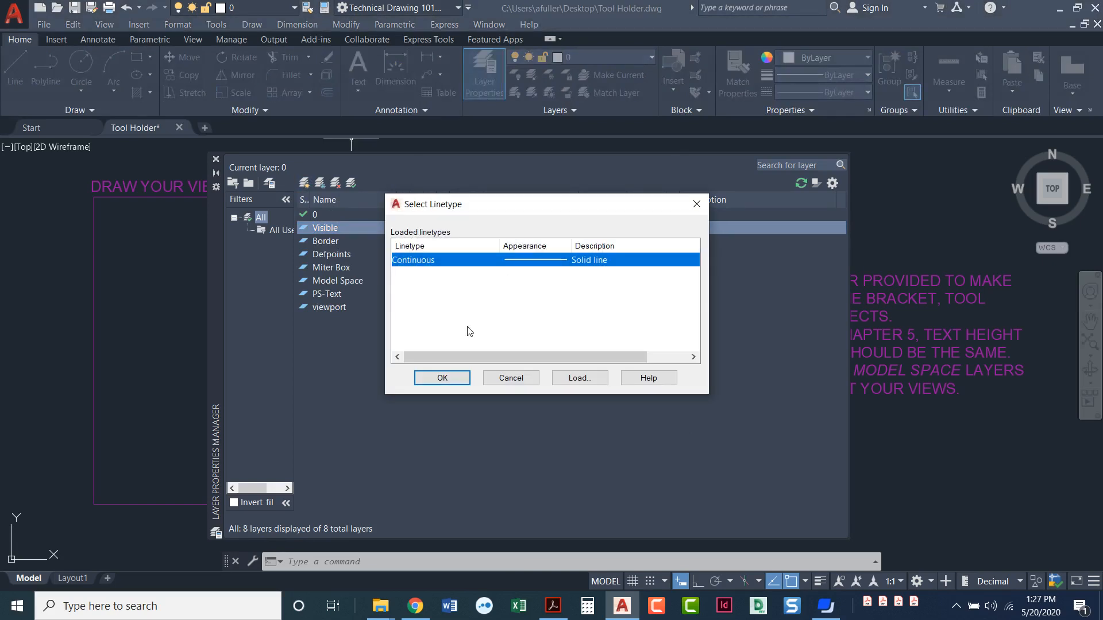
left_click(442, 378)
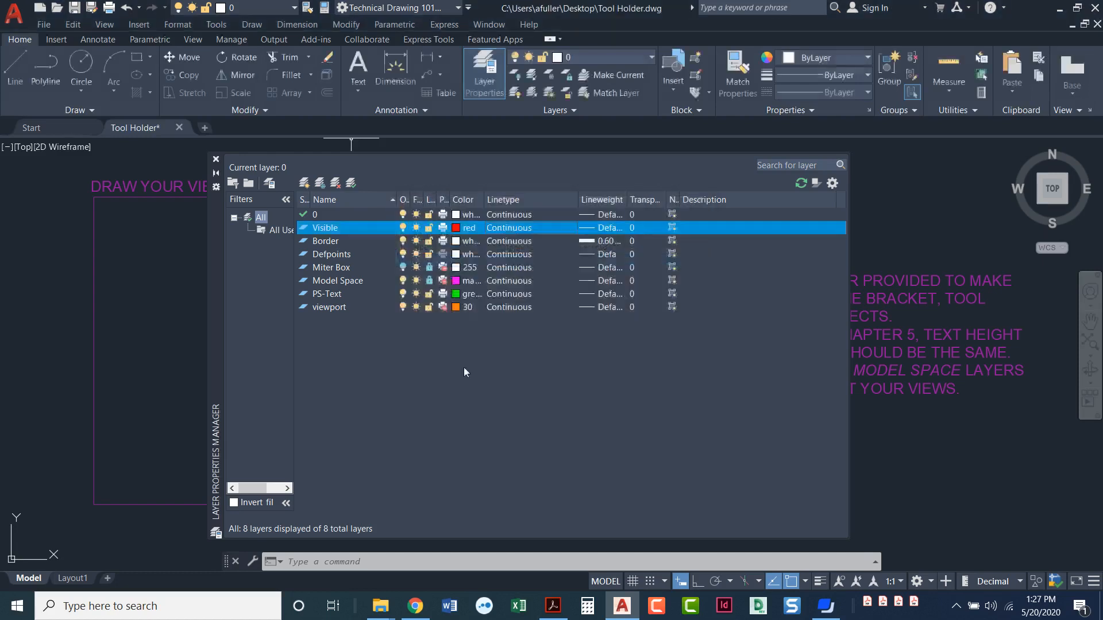
left_click(597, 227)
scroll(565, 275, "down", 2)
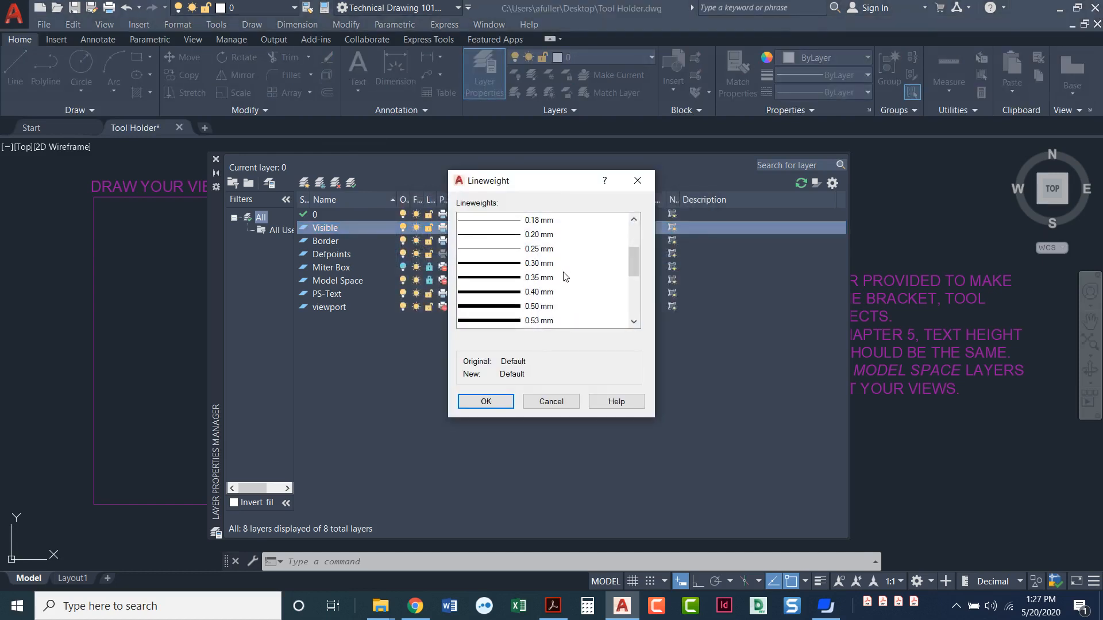
scroll(491, 309, "down", 1)
left_click(495, 294)
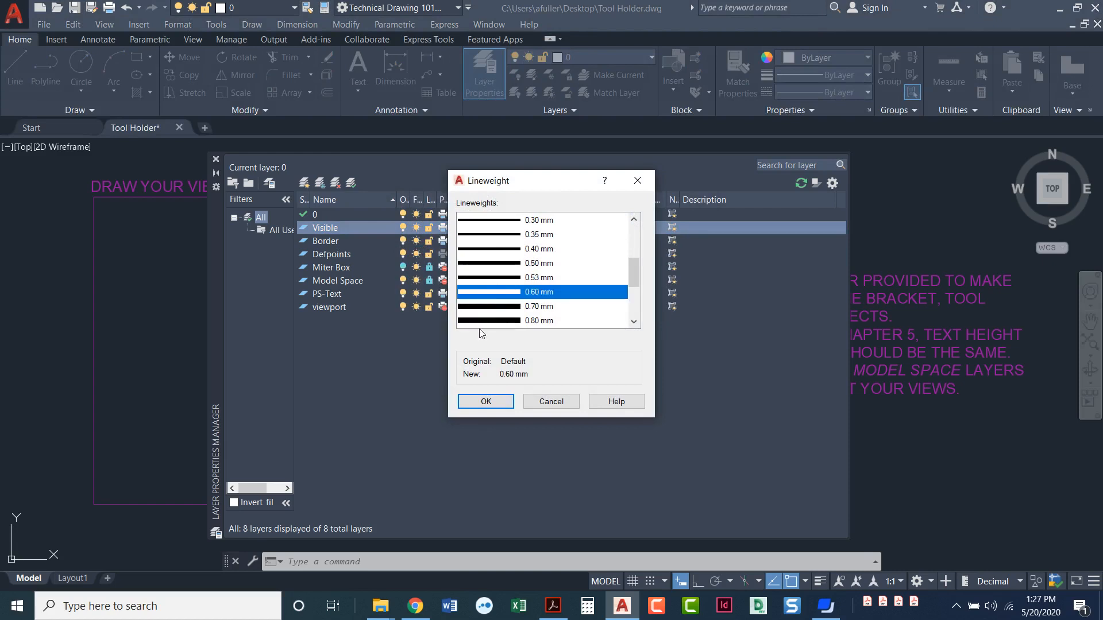
left_click(483, 401)
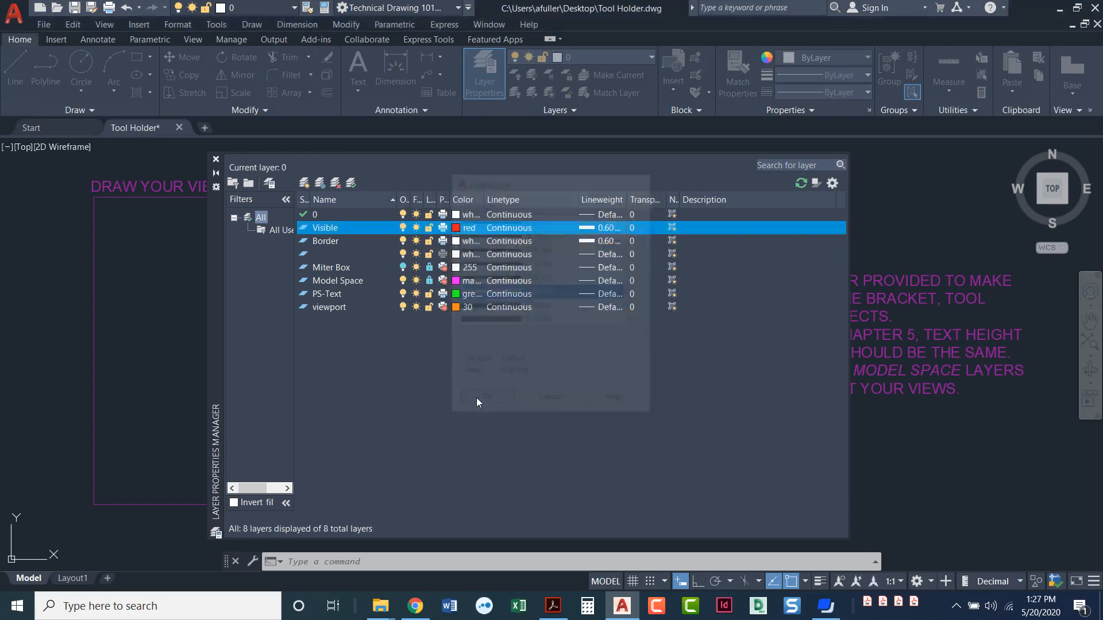
Create a new layer named Hidden and set its color to blue.
left_click(304, 183)
type("Hid")
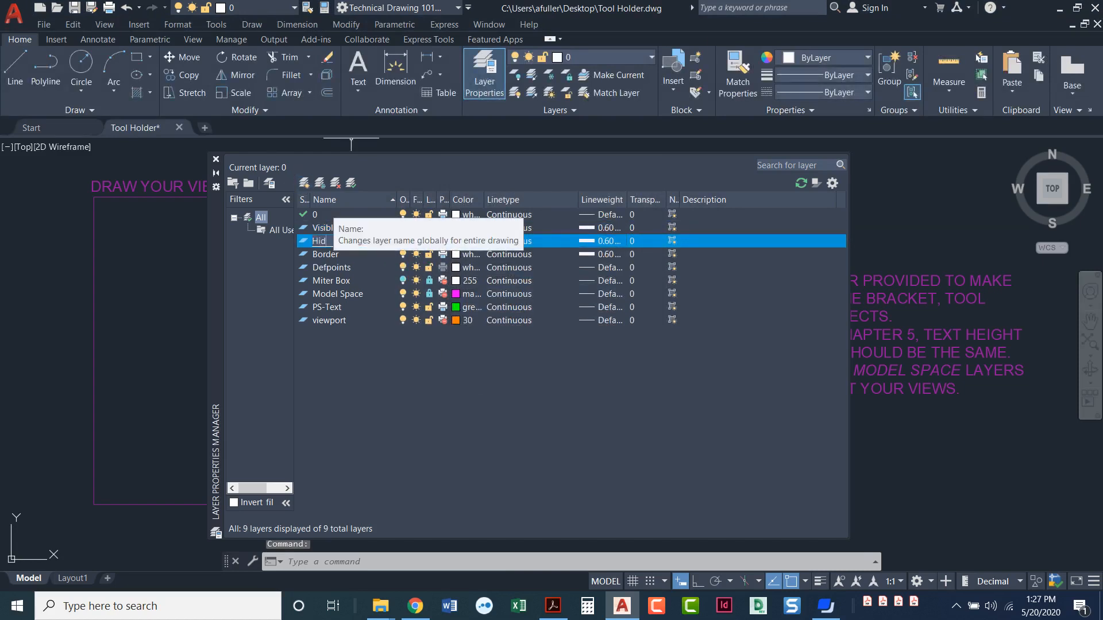
type("den")
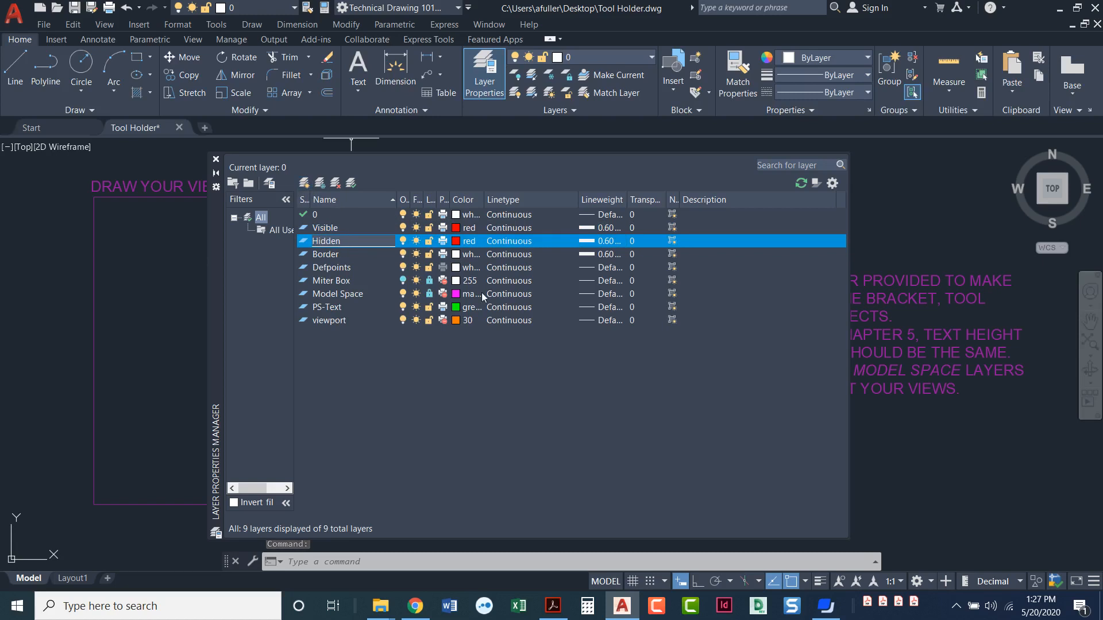
left_click(457, 241)
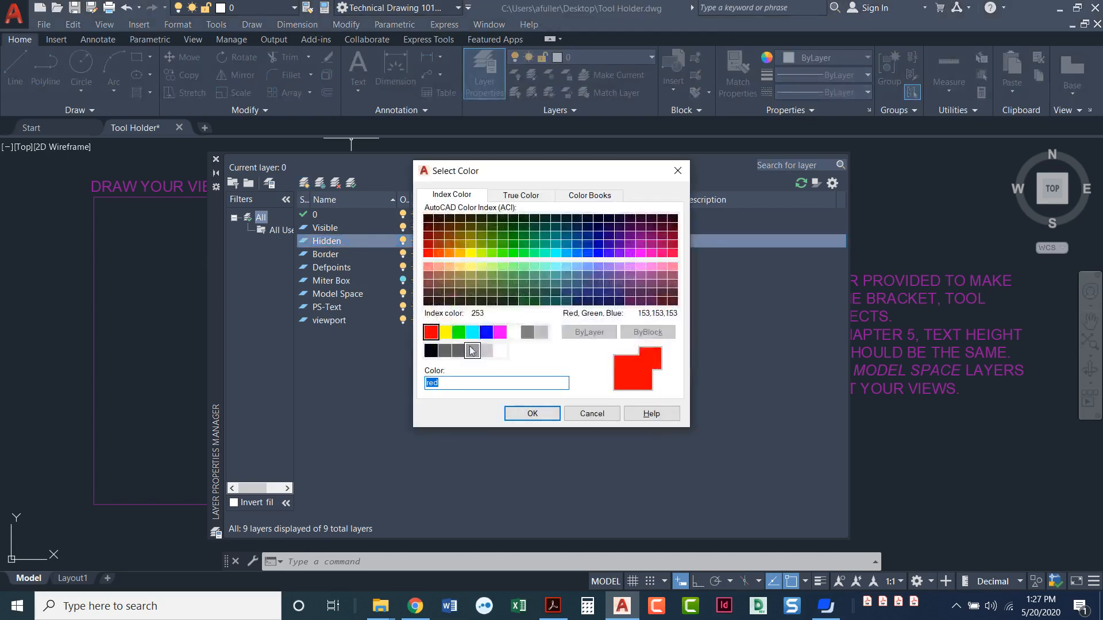
left_click(486, 332)
left_click(513, 412)
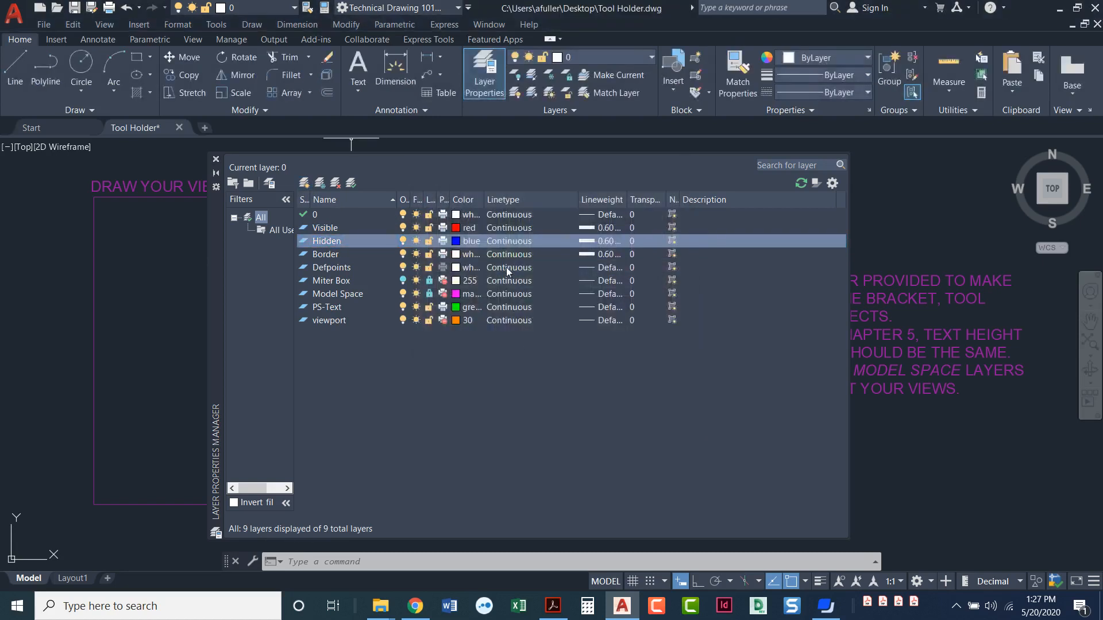
Load the HIDDEN linetype from acad.lin and assign it to the Hidden layer.
left_click(508, 241)
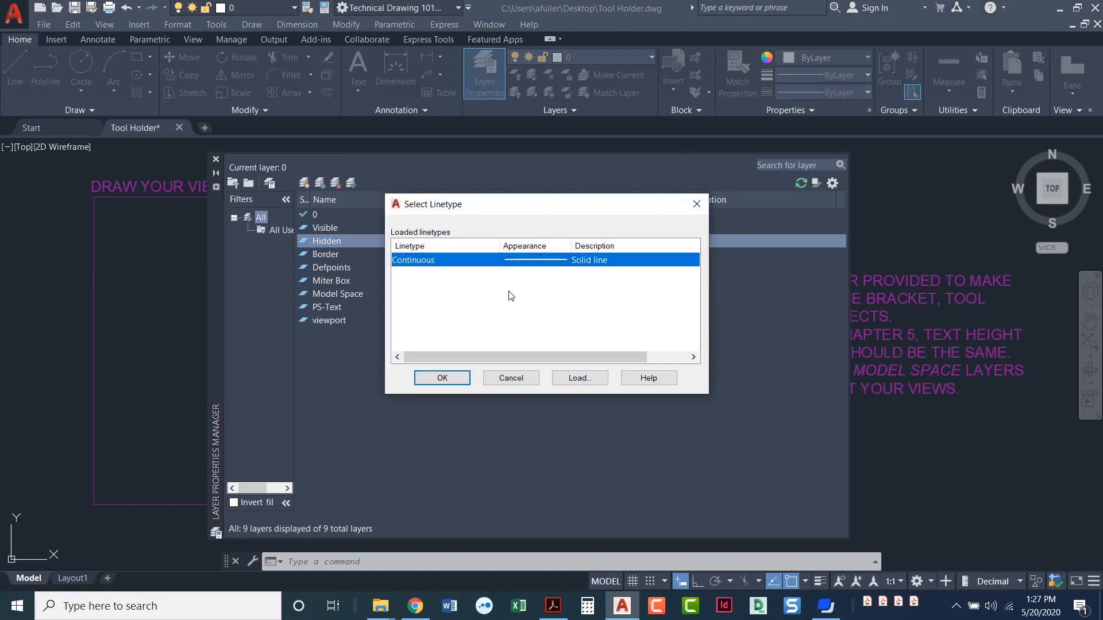
left_click(577, 379)
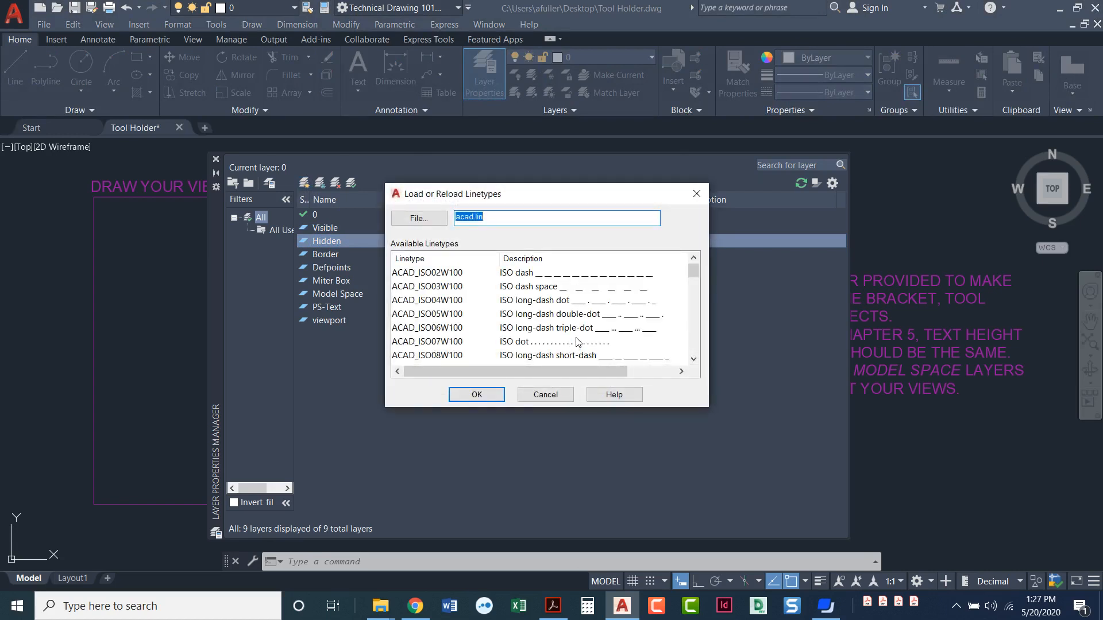
scroll(578, 342, "down", 5)
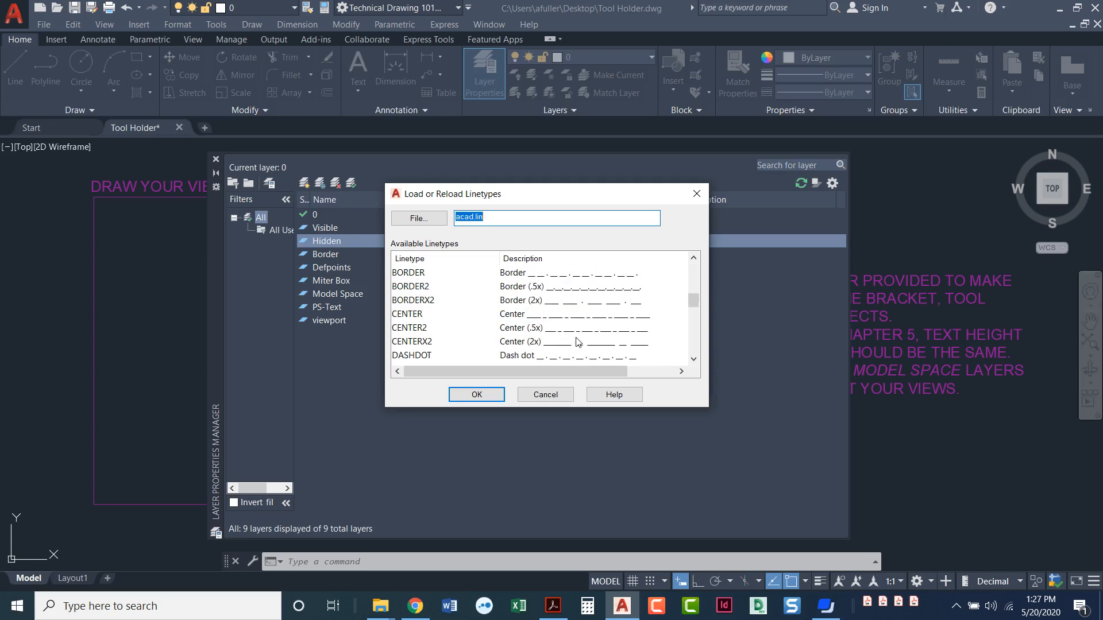
scroll(577, 342, "down", 6)
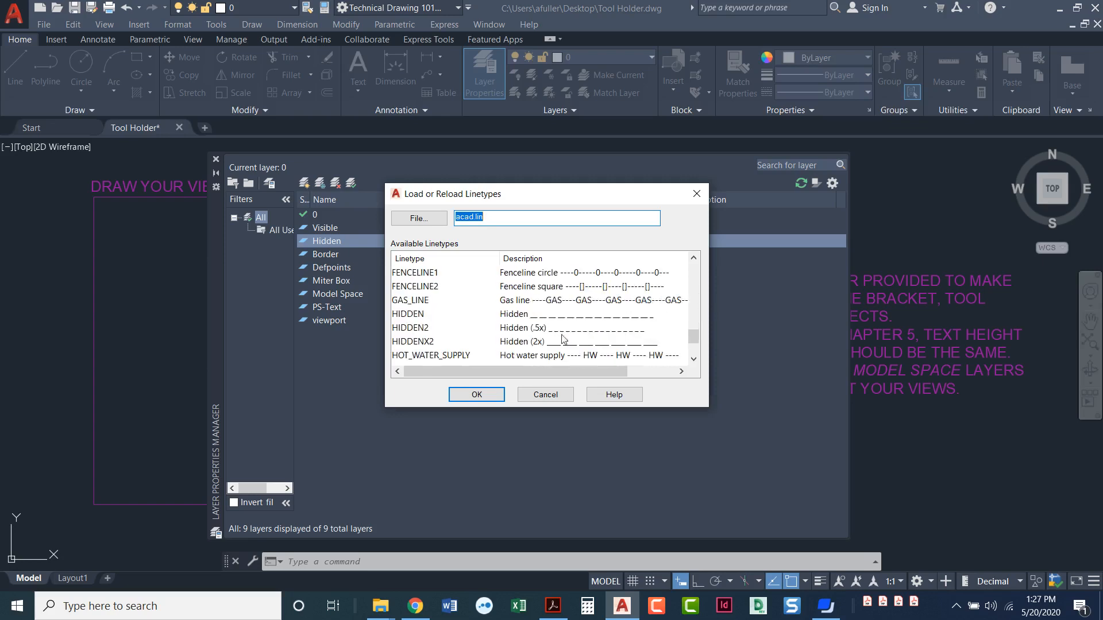
left_click(413, 275)
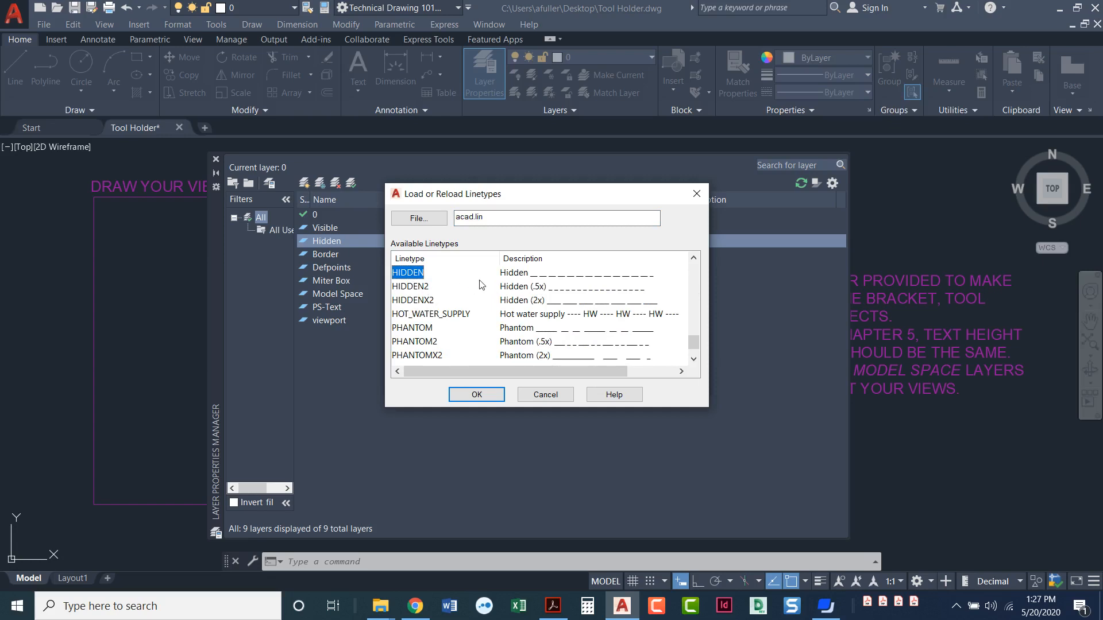
left_click(468, 396)
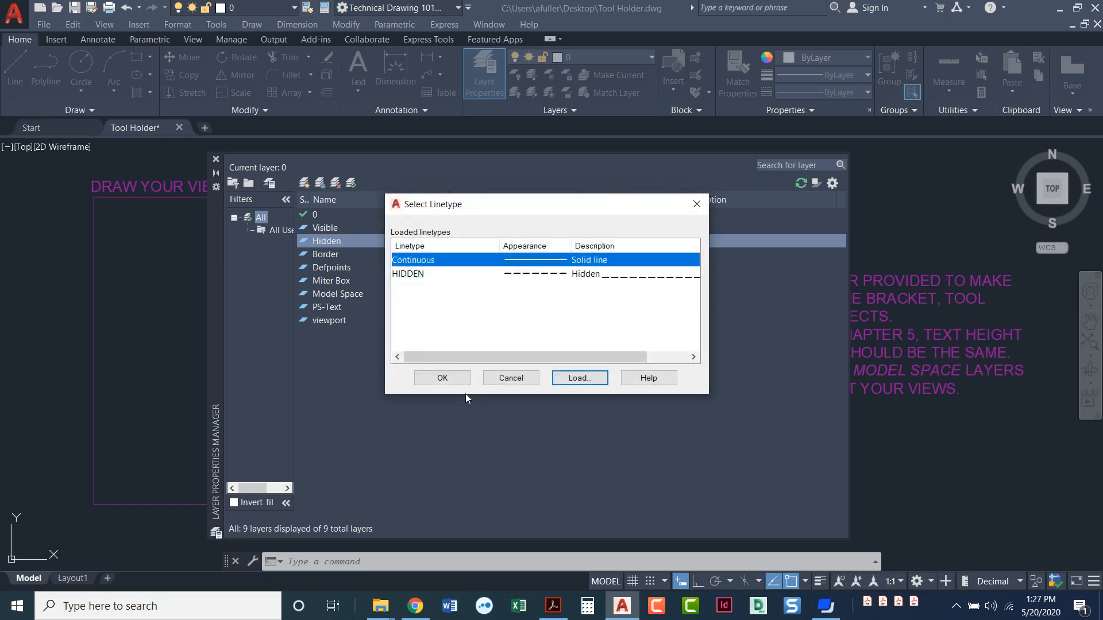
left_click(412, 275)
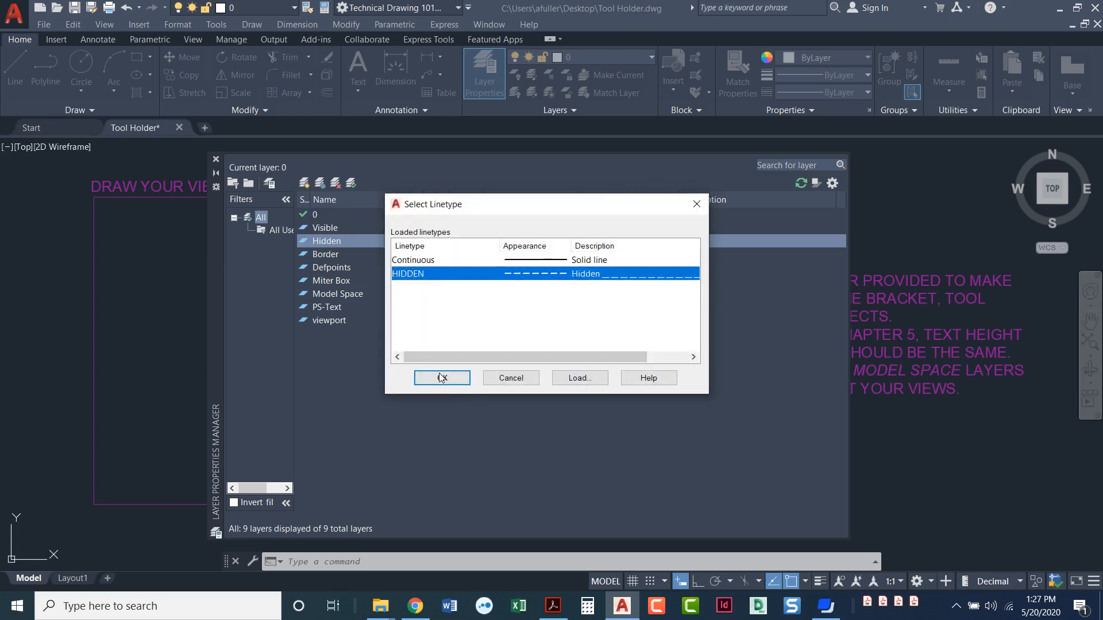
left_click(442, 378)
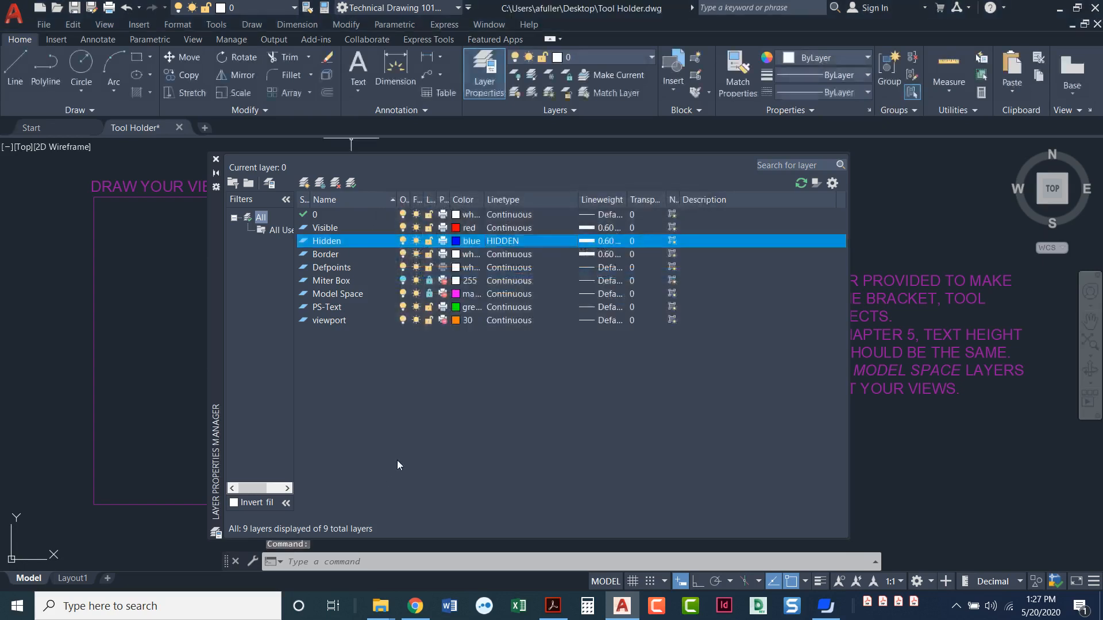
Set the Hidden layer's lineweight to Default.
left_click(590, 241)
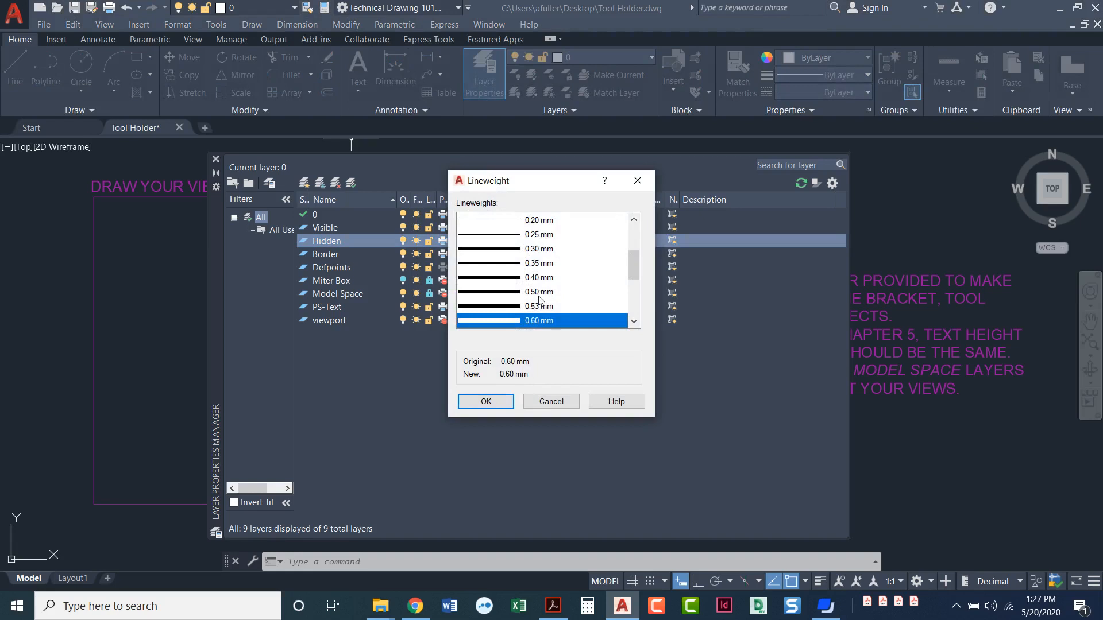
scroll(539, 299, "up", 3)
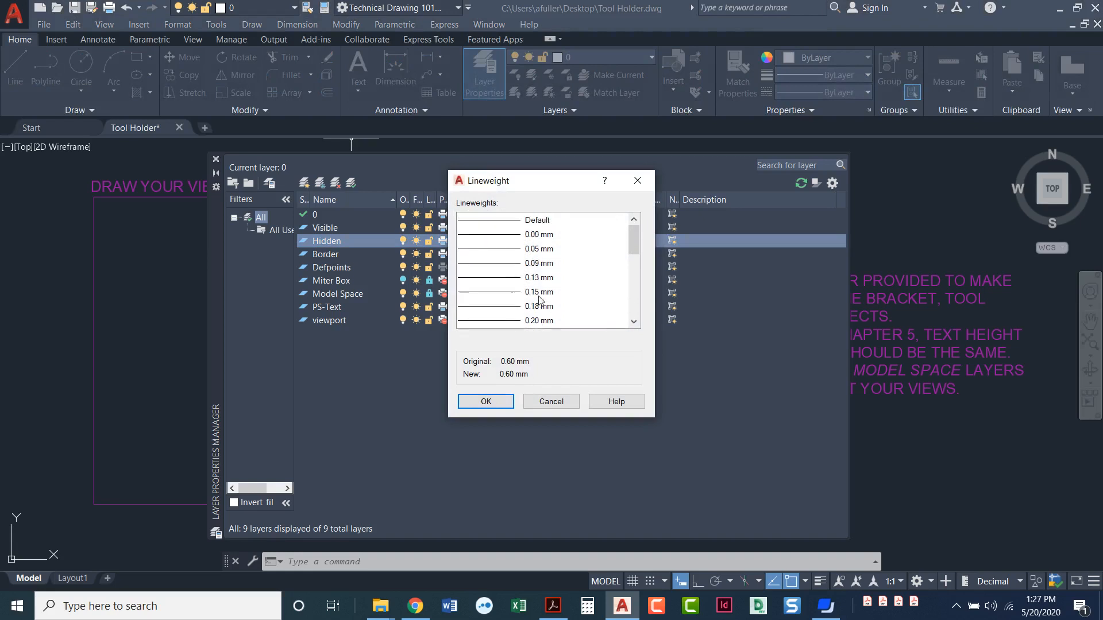
left_click(550, 221)
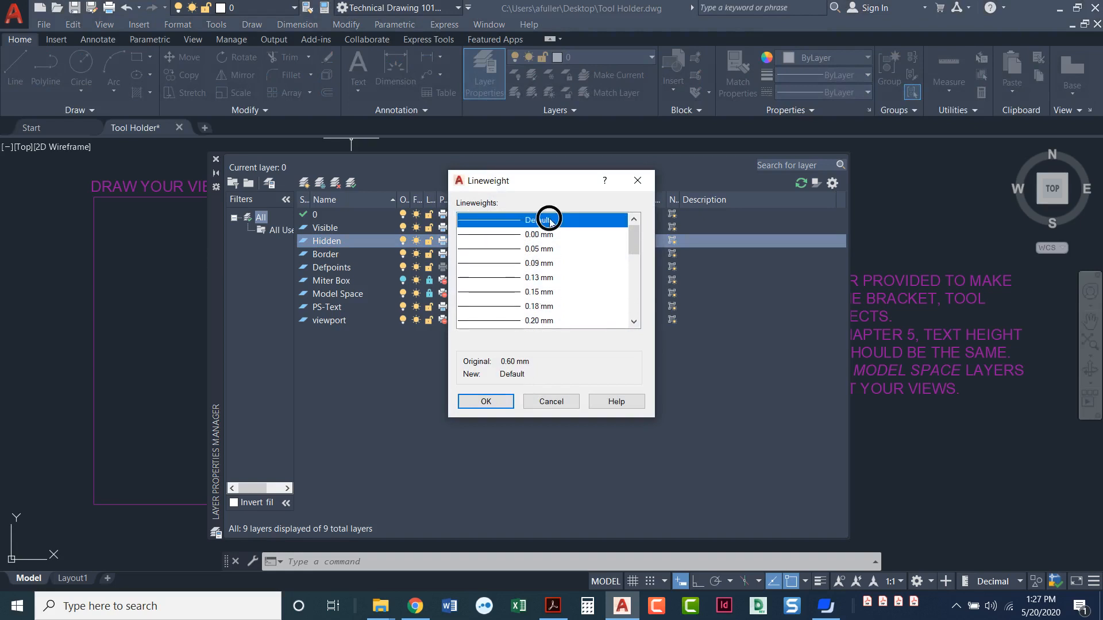
left_click(486, 402)
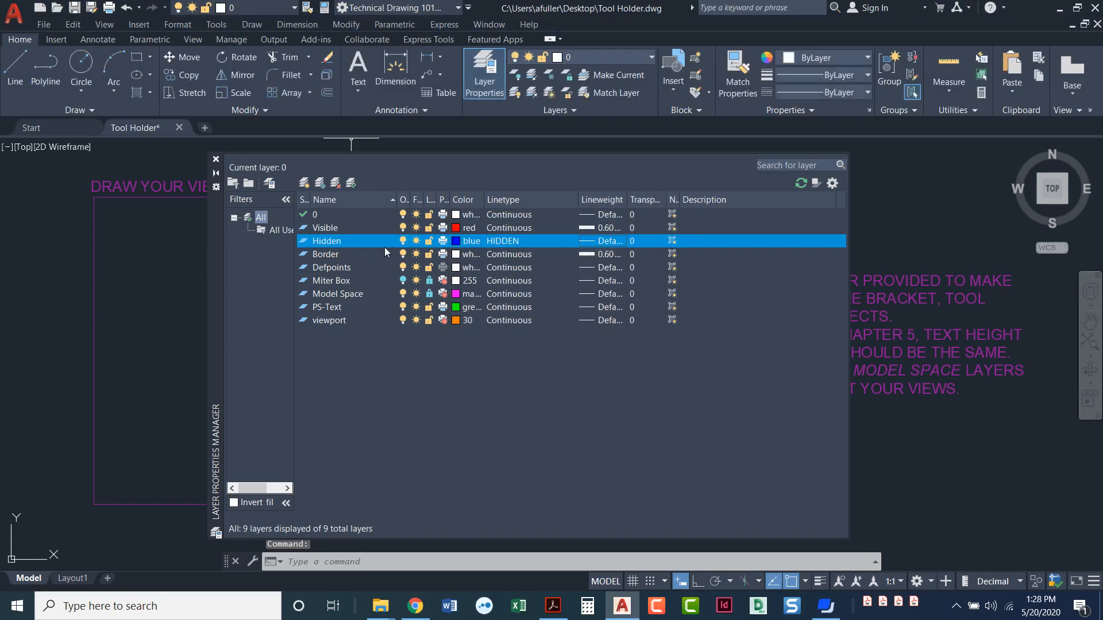
Create a new layer named Center and set its color to green.
left_click(304, 184)
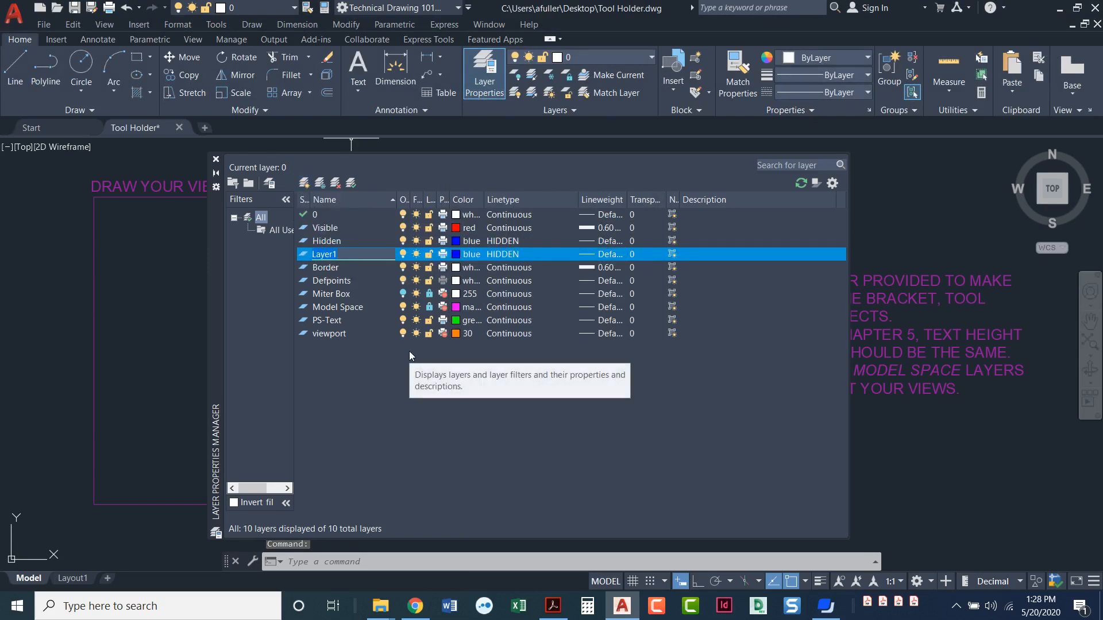
type("Center")
left_click(460, 254)
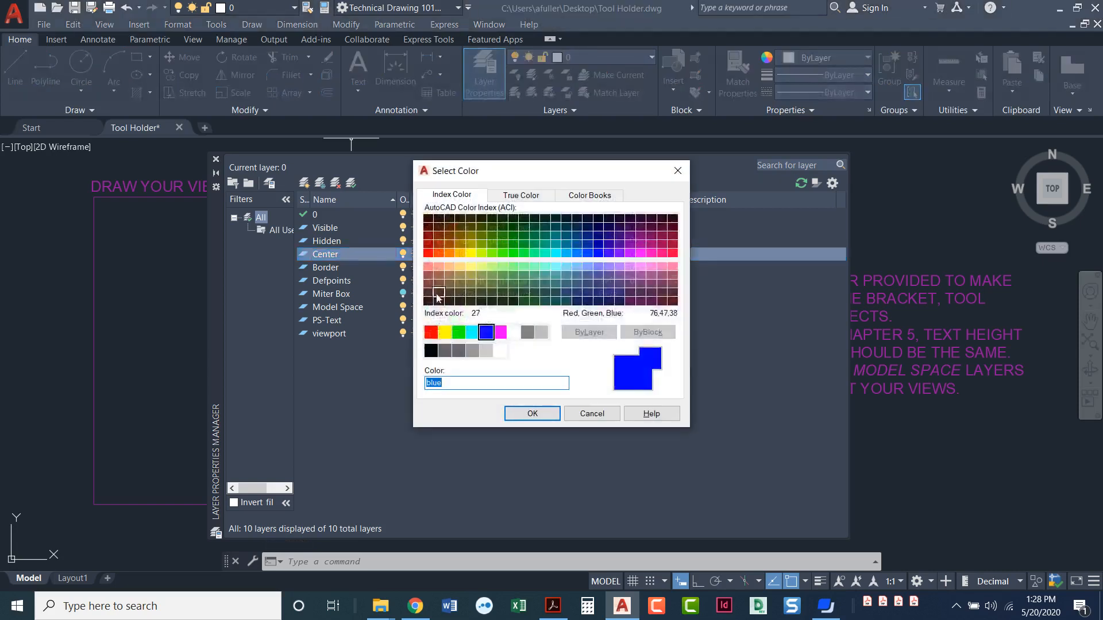
left_click(460, 333)
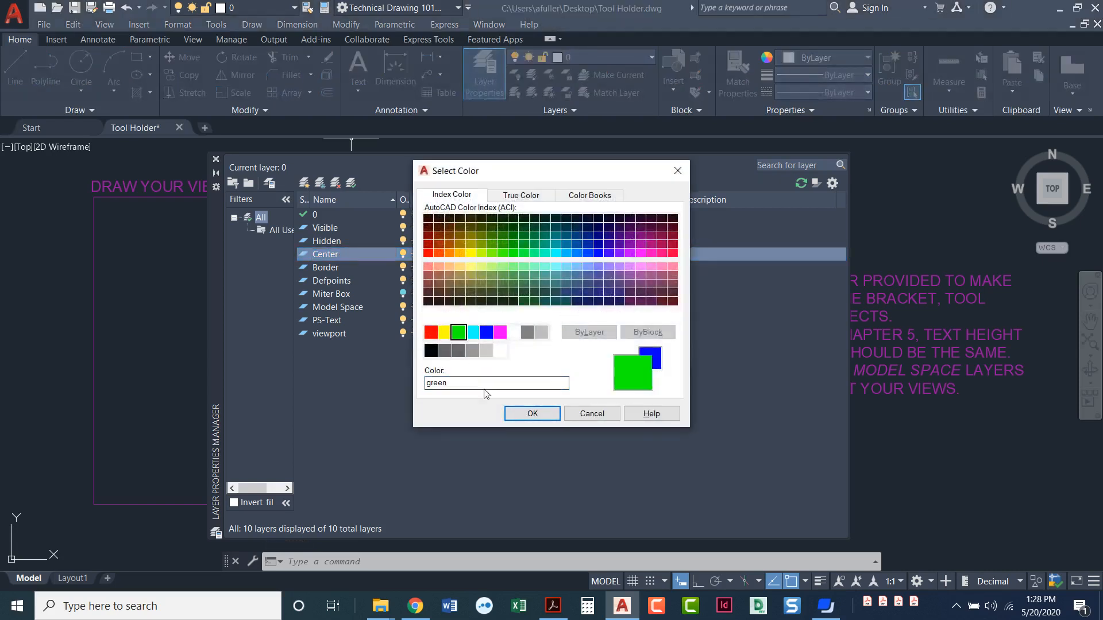
left_click(532, 413)
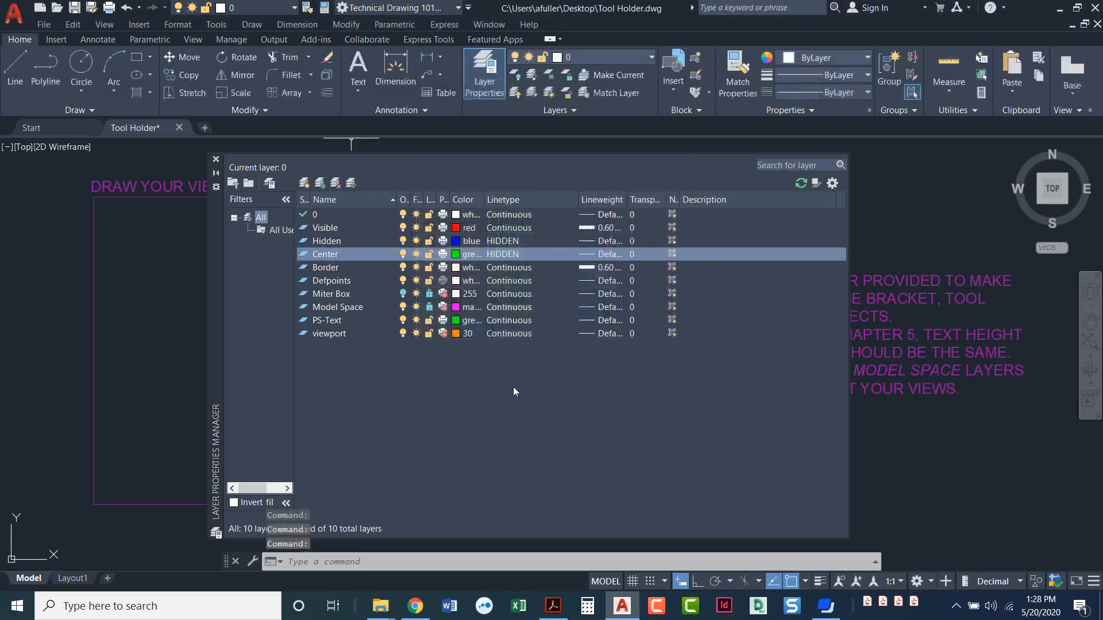
Load the CENTER linetype, assign it to the Center layer, and keep that layer's lineweight at Default.
left_click(501, 257)
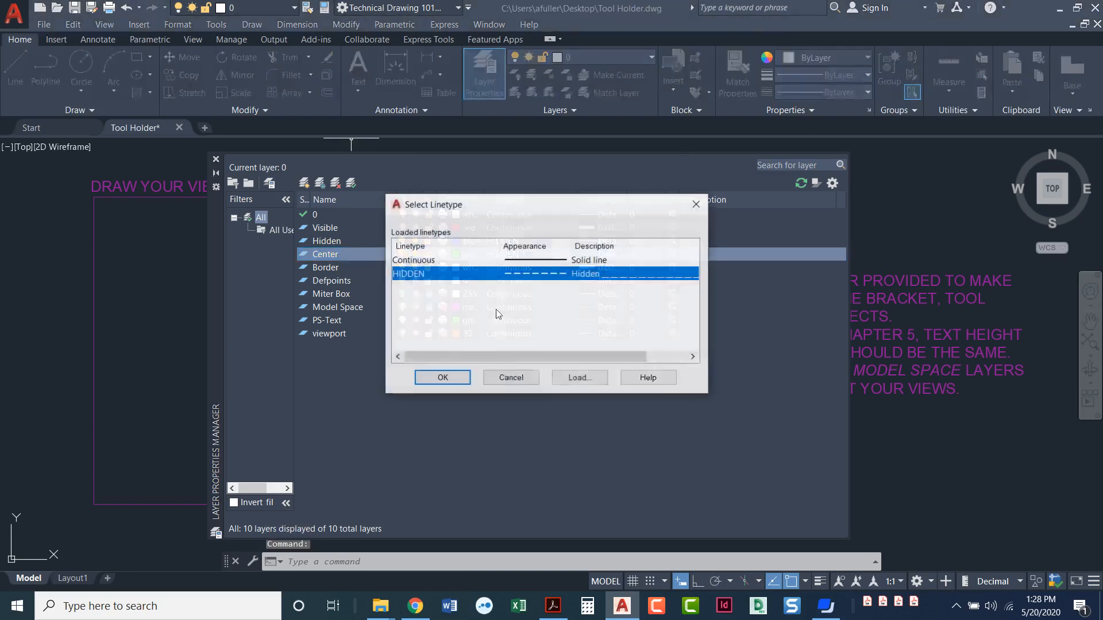
left_click(574, 379)
scroll(488, 321, "down", 5)
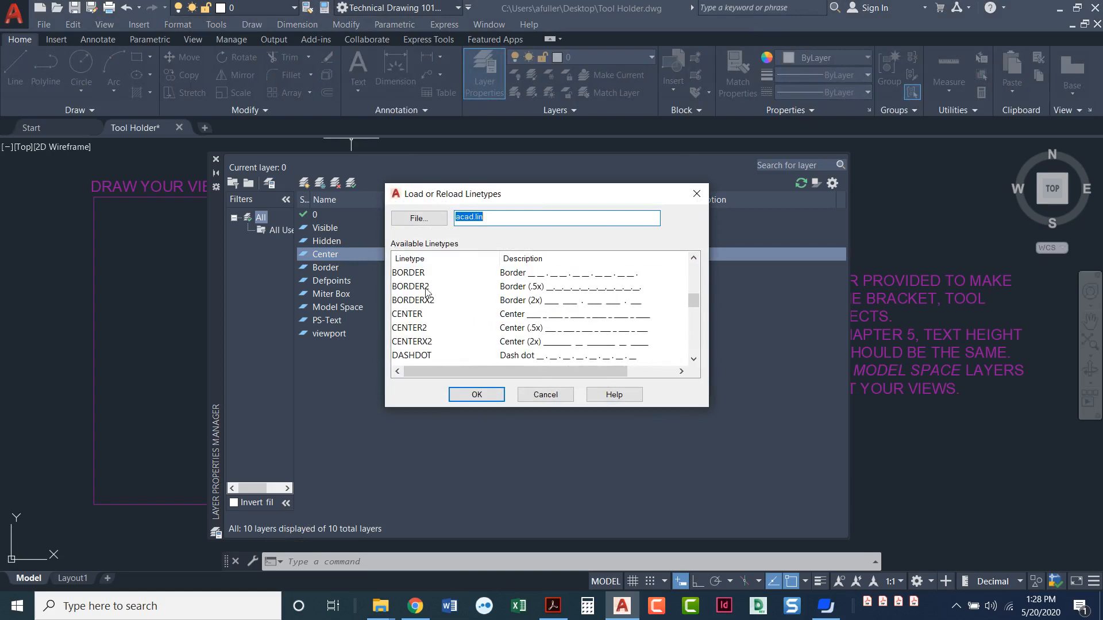
left_click(410, 314)
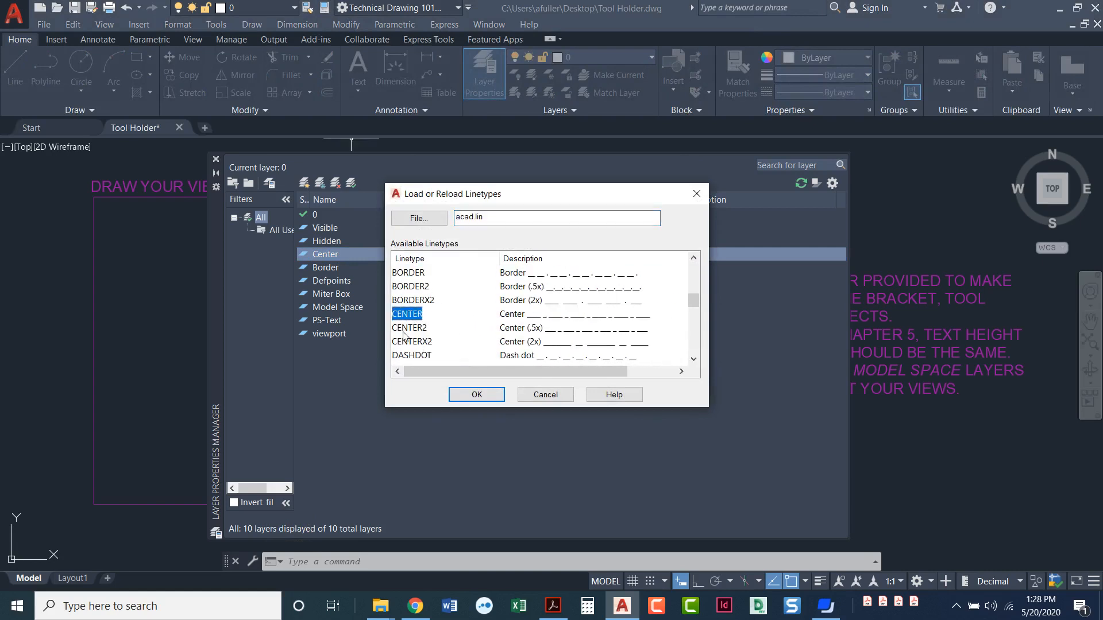
left_click(453, 397)
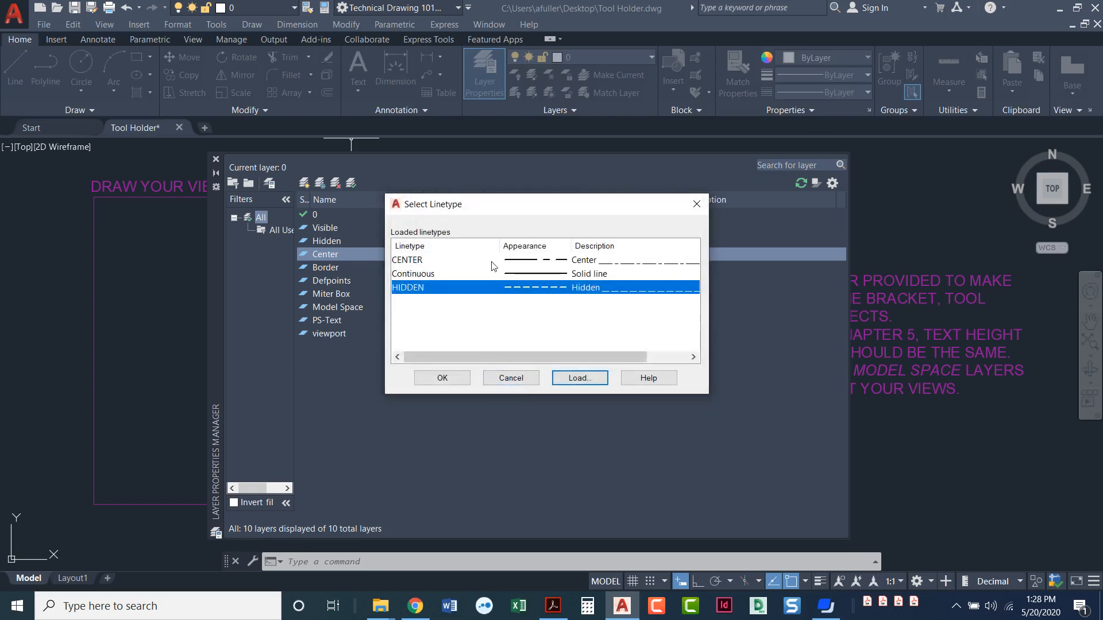
left_click(412, 261)
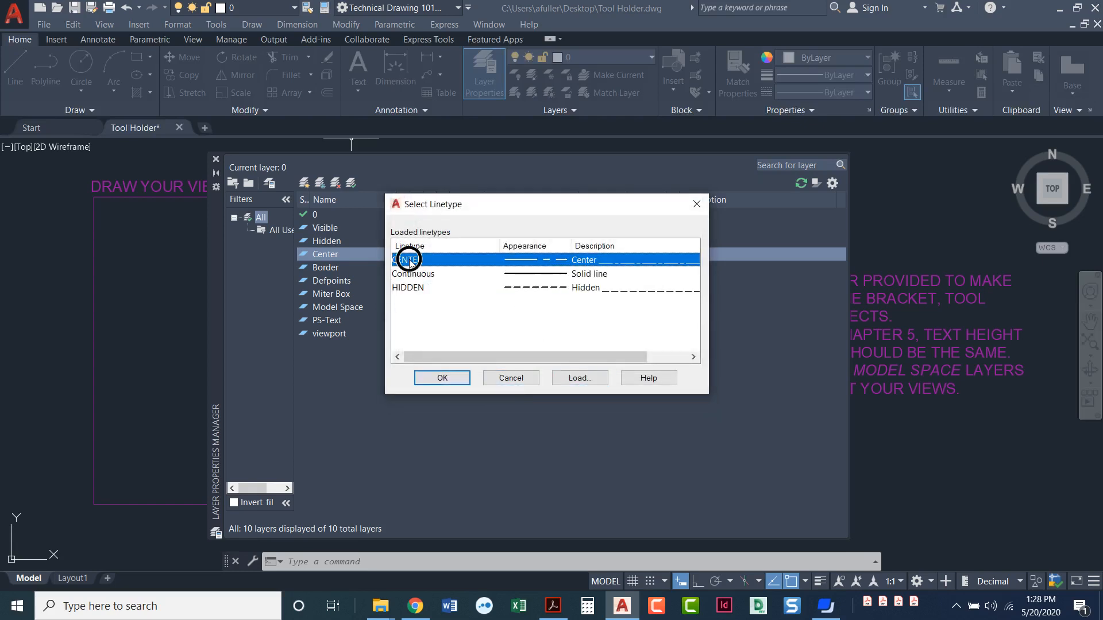
left_click(440, 377)
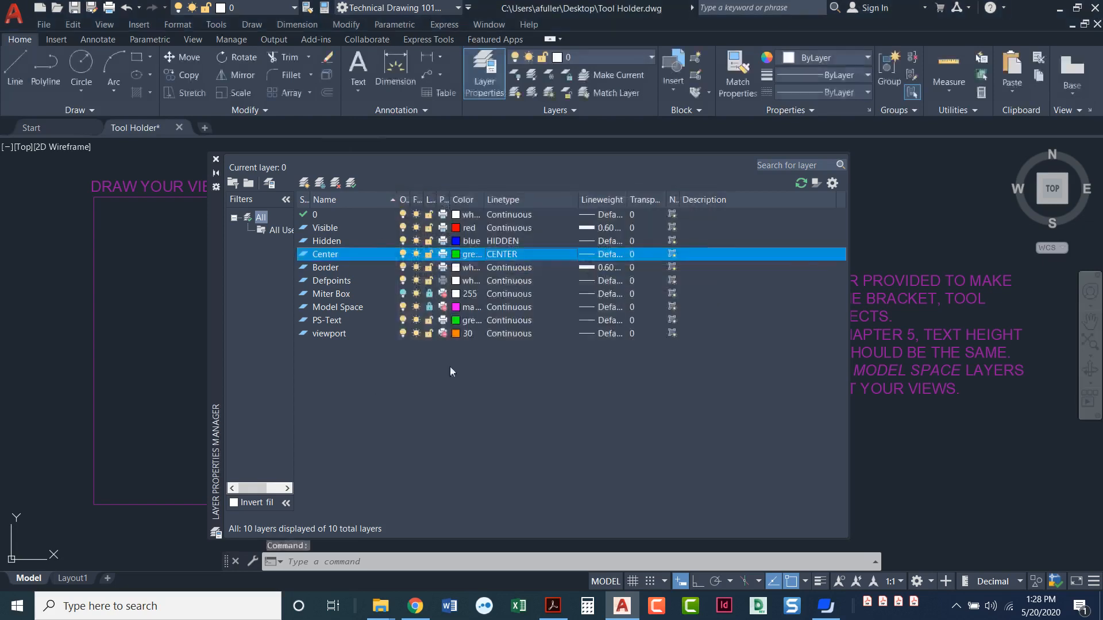
left_click(603, 260)
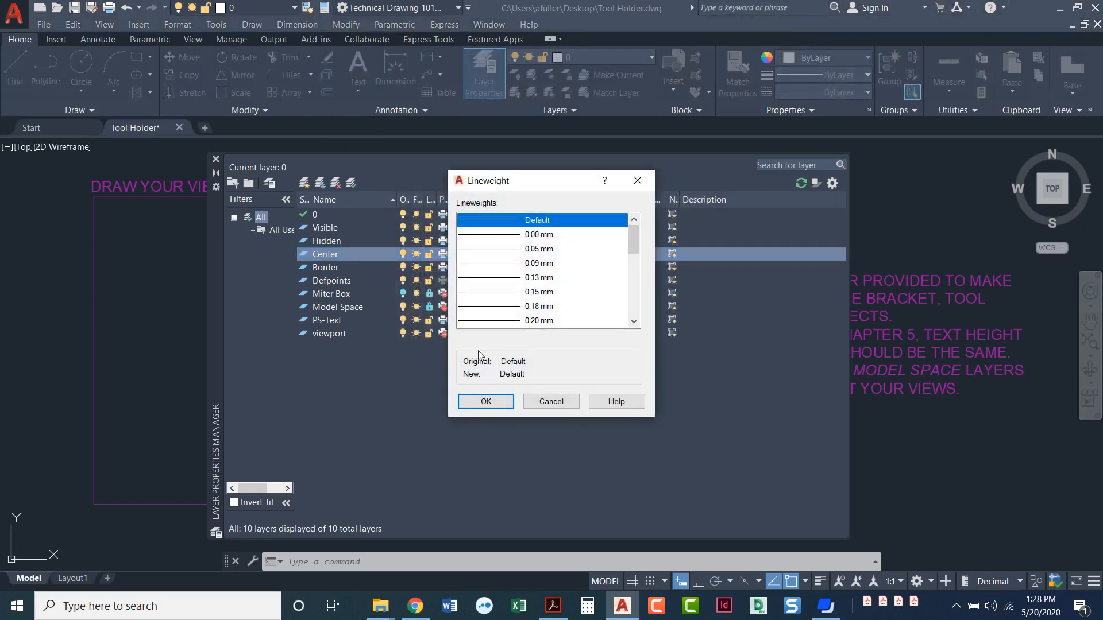
left_click(485, 401)
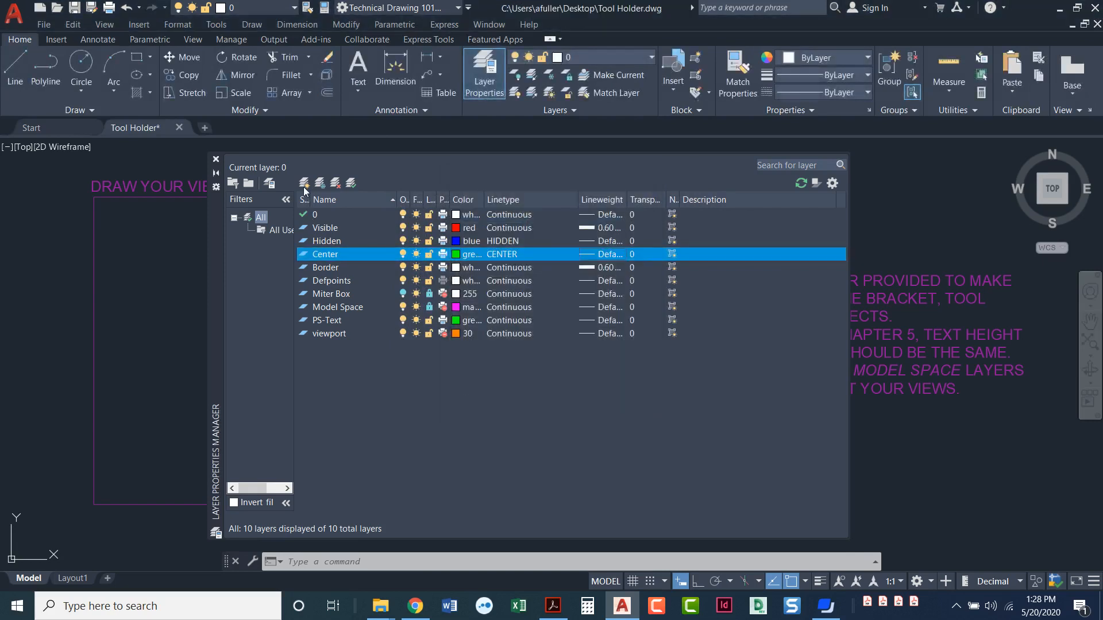
Create a new layer named Text and set its color to magenta.
left_click(304, 183)
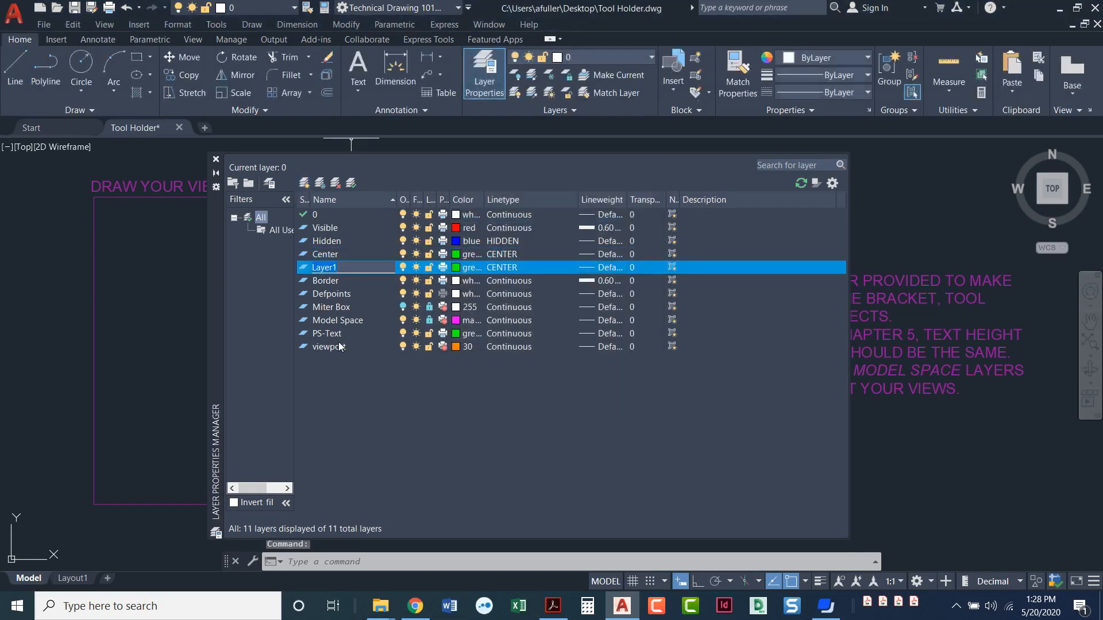
type("Text")
key("Return")
left_click(456, 269)
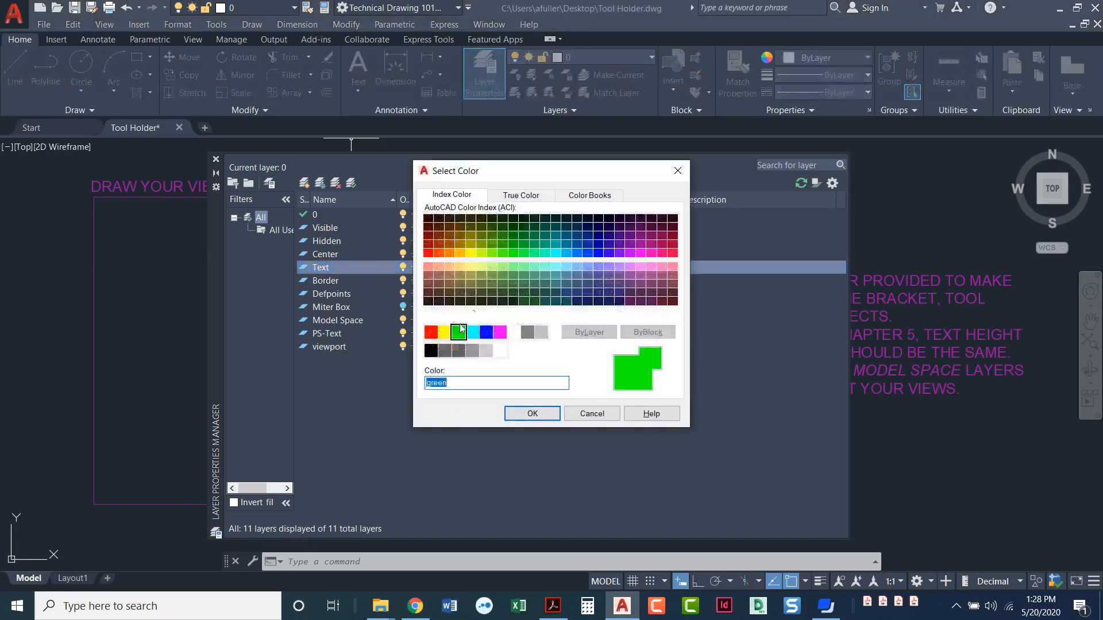
left_click(499, 332)
left_click(522, 415)
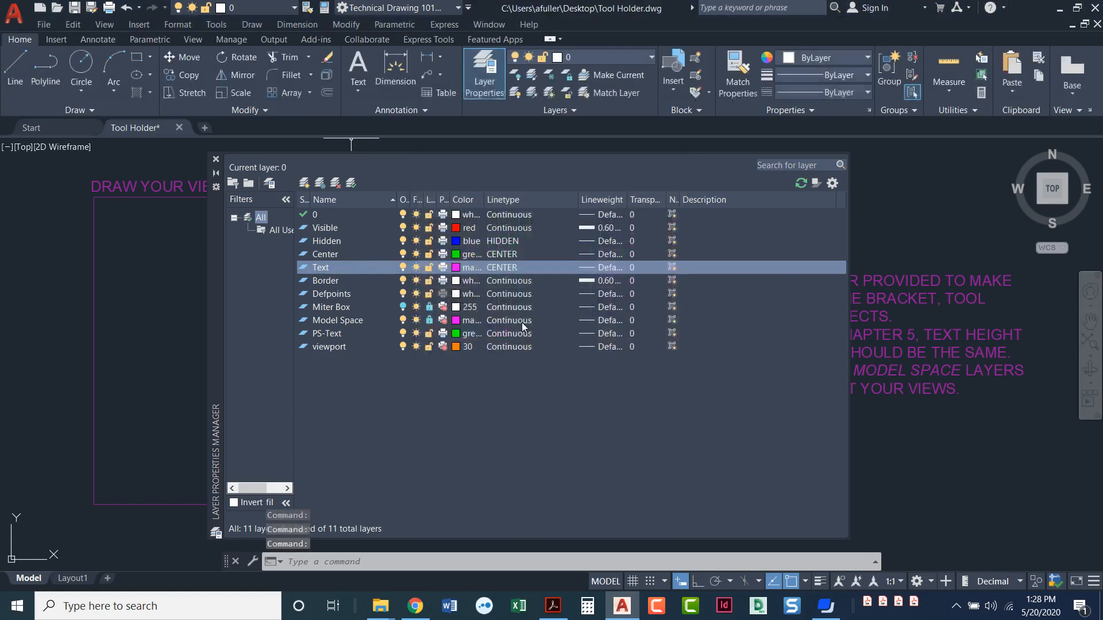
Assign the Continuous linetype to the Text layer and close the layer manager.
left_click(505, 268)
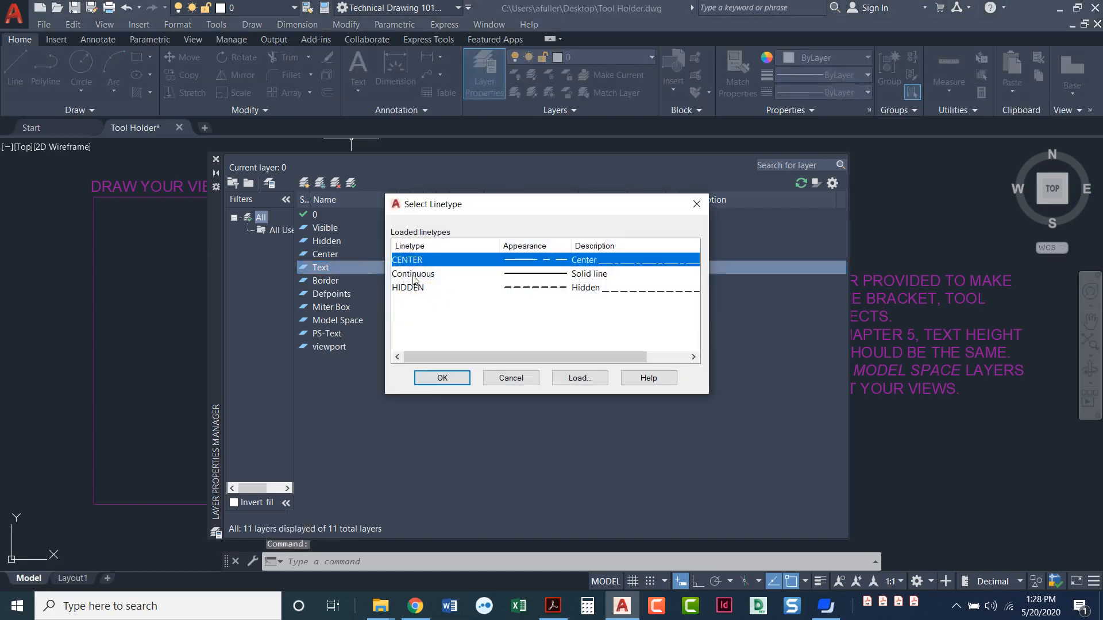
left_click(416, 274)
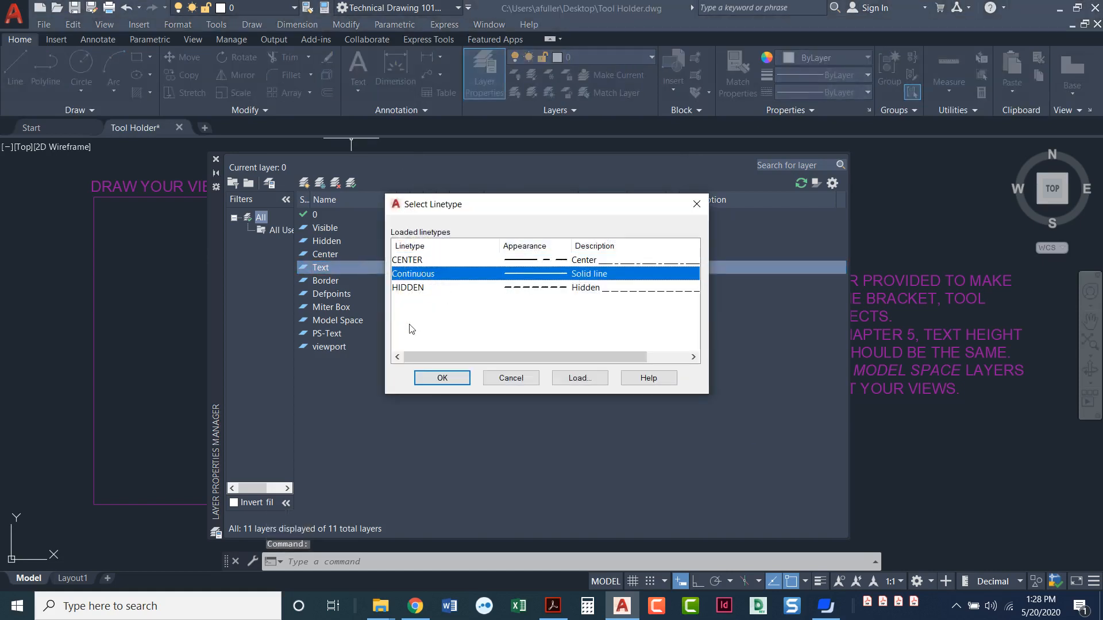
left_click(441, 378)
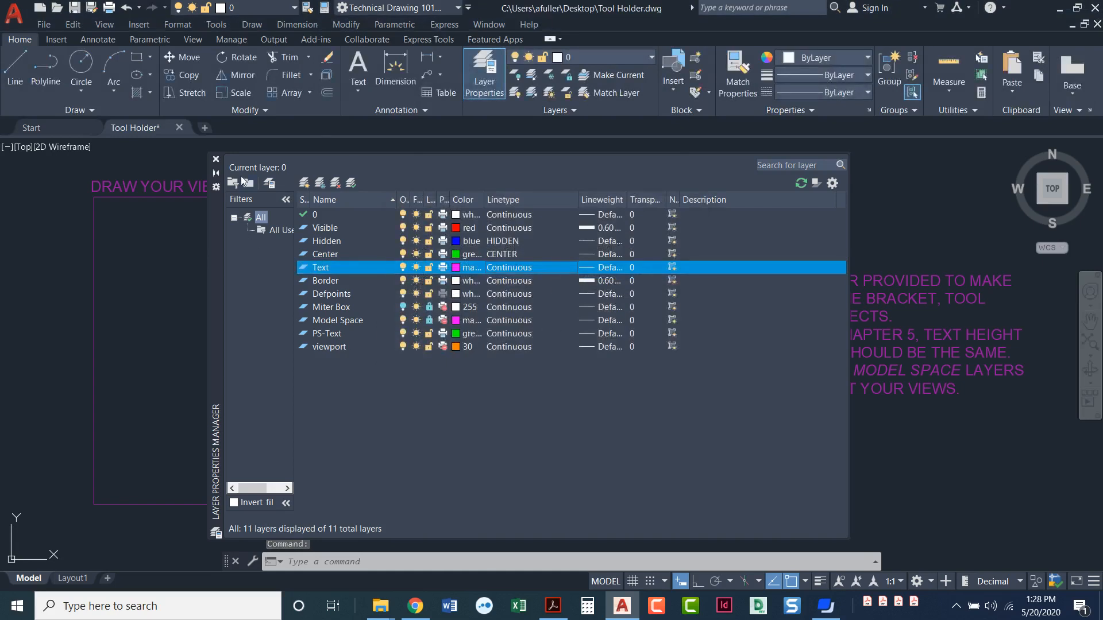
left_click(216, 159)
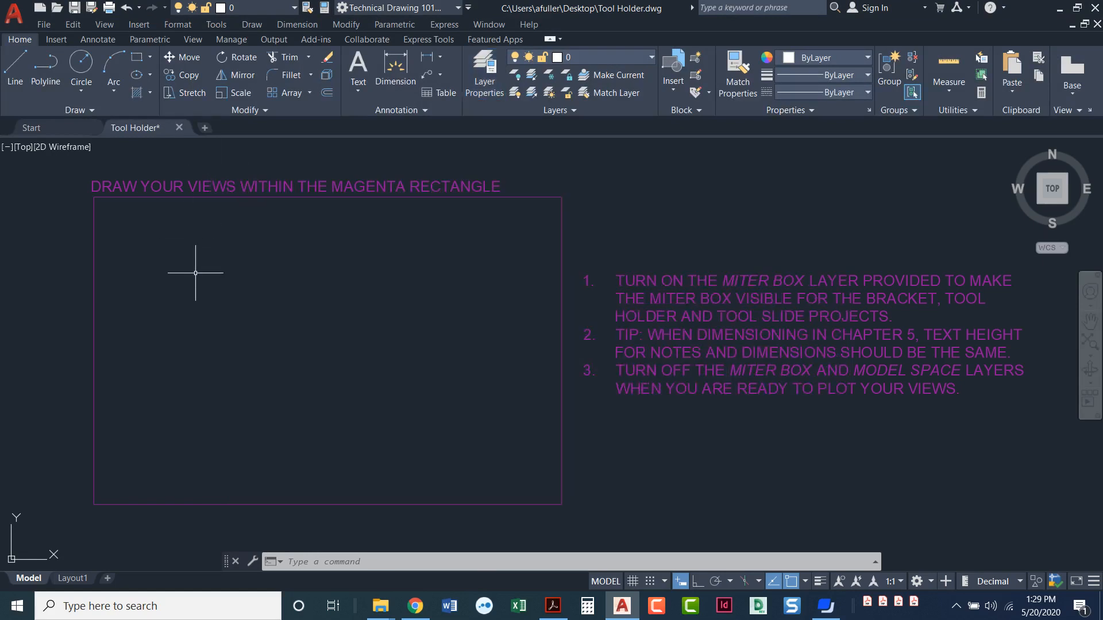